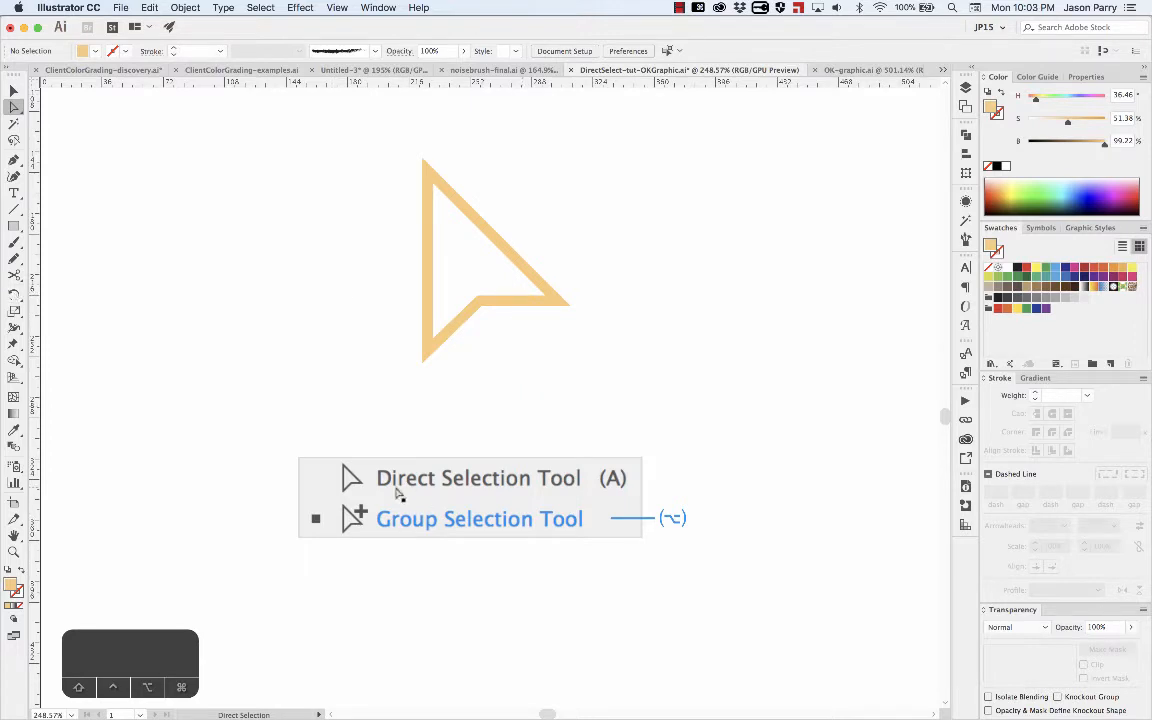
Try moving the inner corner anchor point of the arrow outline slightly downward with the Direct Selection tool.
click(491, 329)
key(a)
click(481, 305)
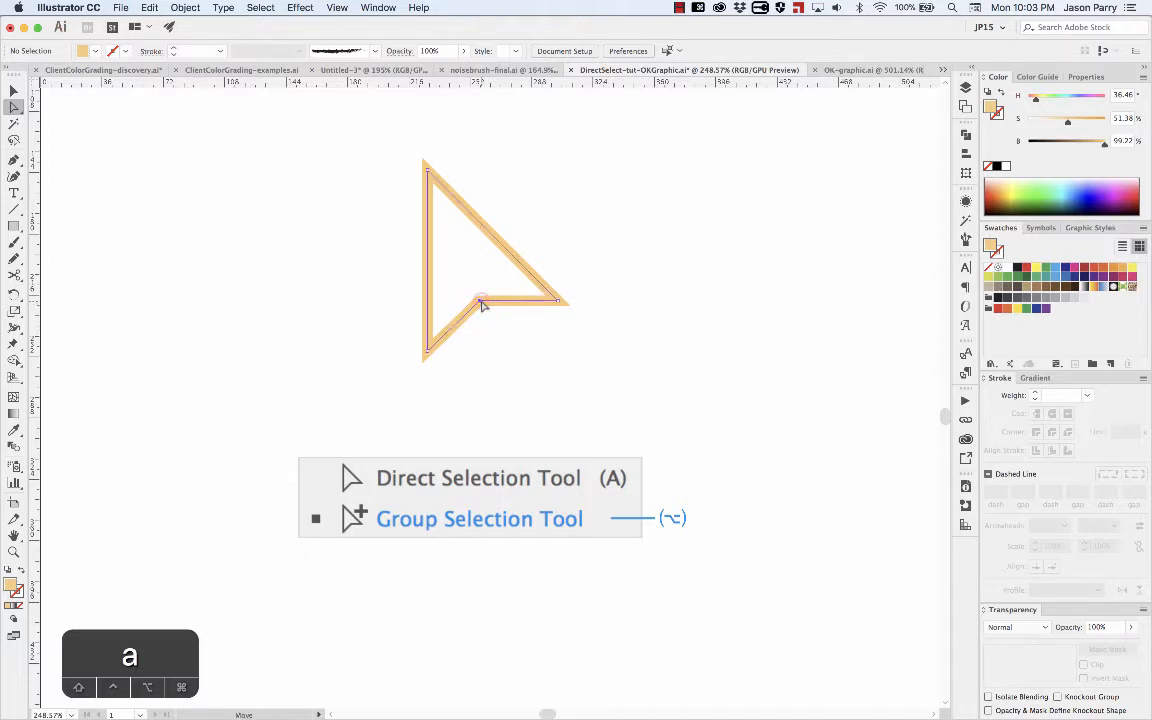
mouse_move(481, 305)
mouse_down()
mouse_move(458, 321)
mouse_move(478, 319)
mouse_up()
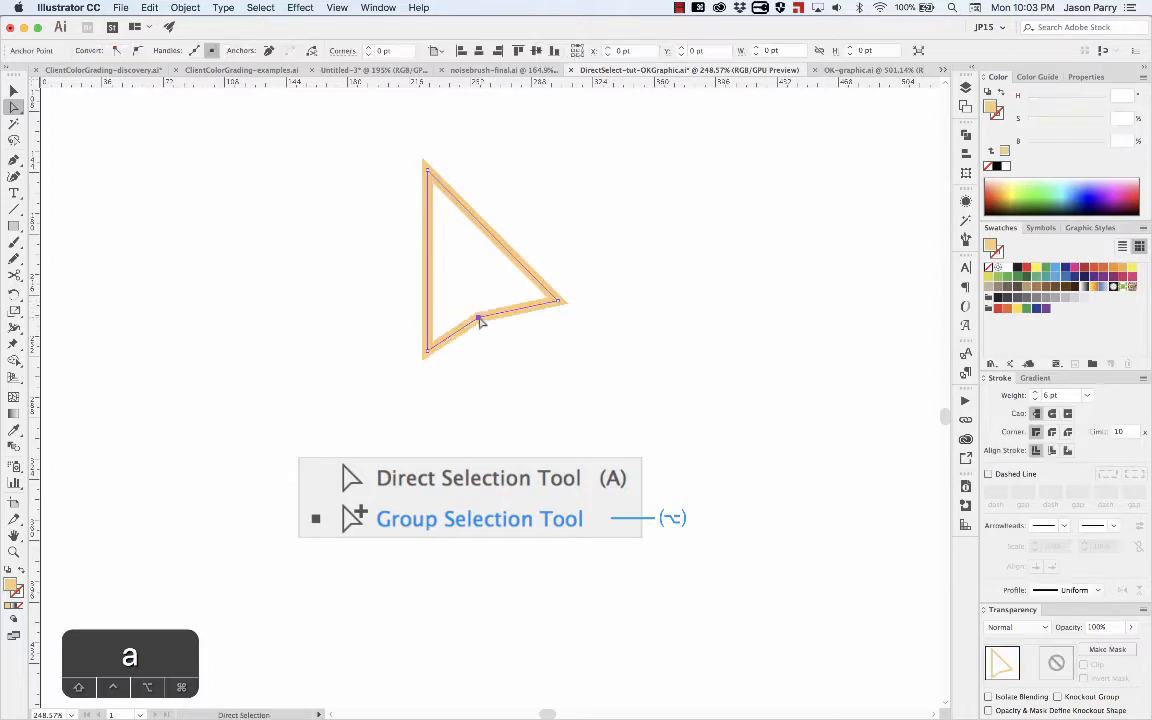
click(480, 302)
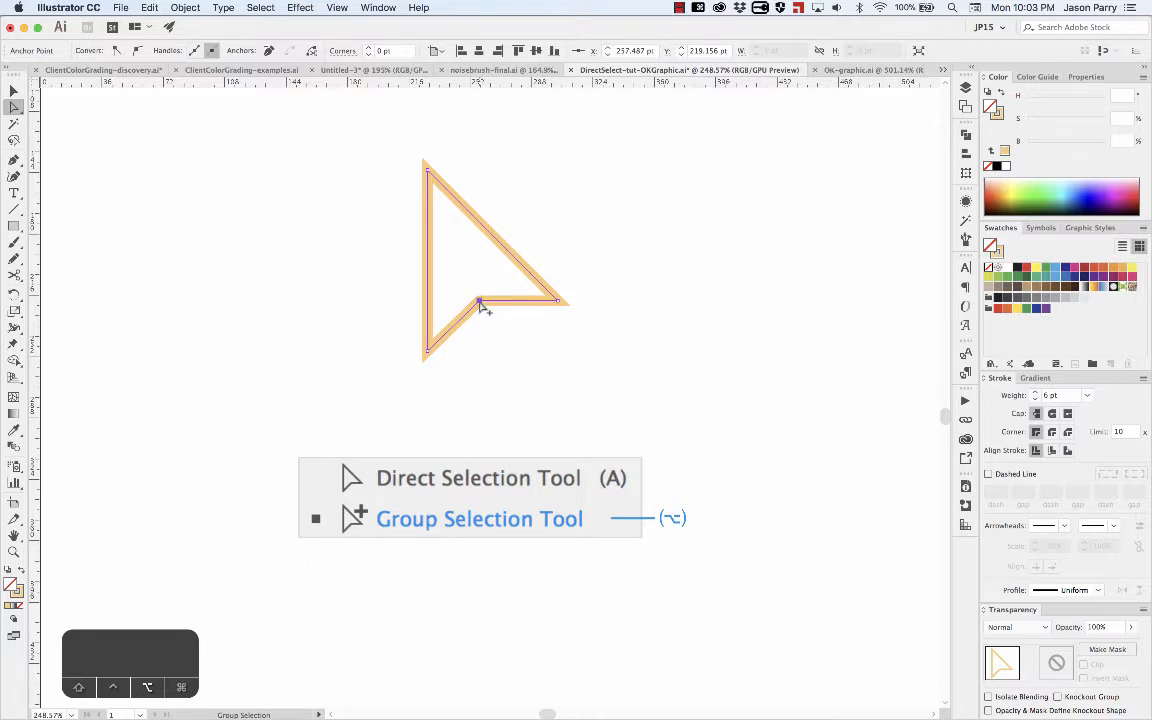
click(674, 298)
Use the Selection tool to isolate the hexagon's nested groups down to the central yellow circle, select it, and exit isolation.
scroll(674, 300, right, 10)
scroll(560, 337, up, 5)
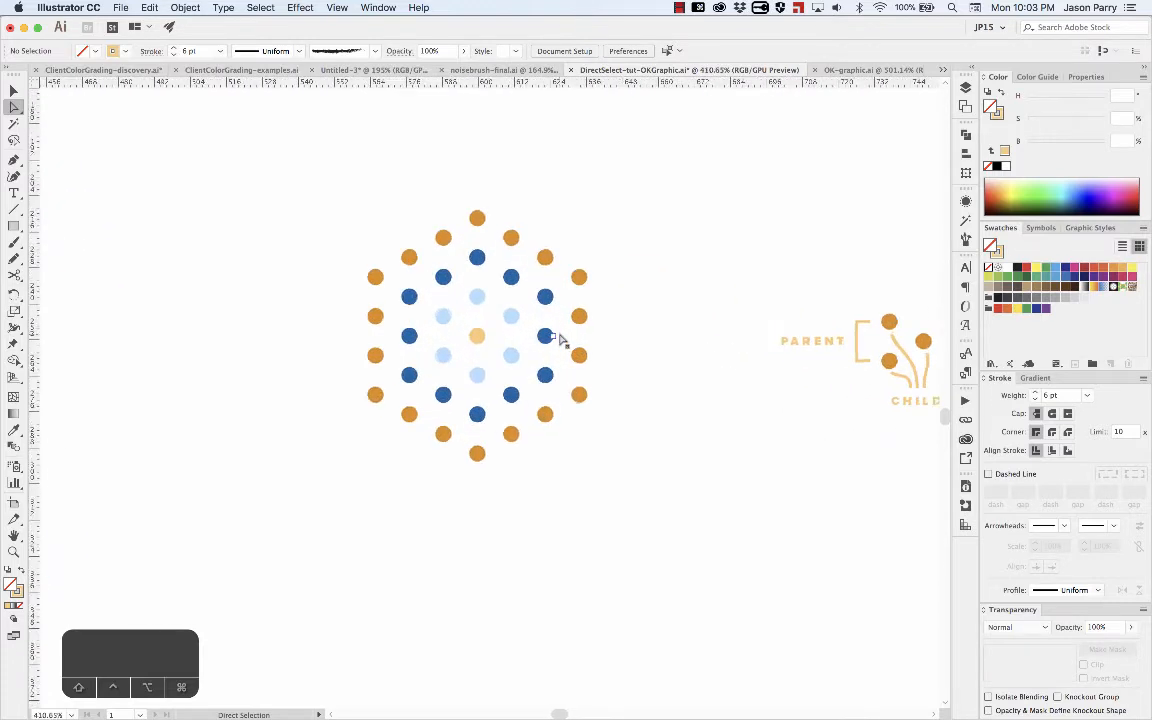
scroll(562, 337, left, 3)
scroll(562, 337, up, 1)
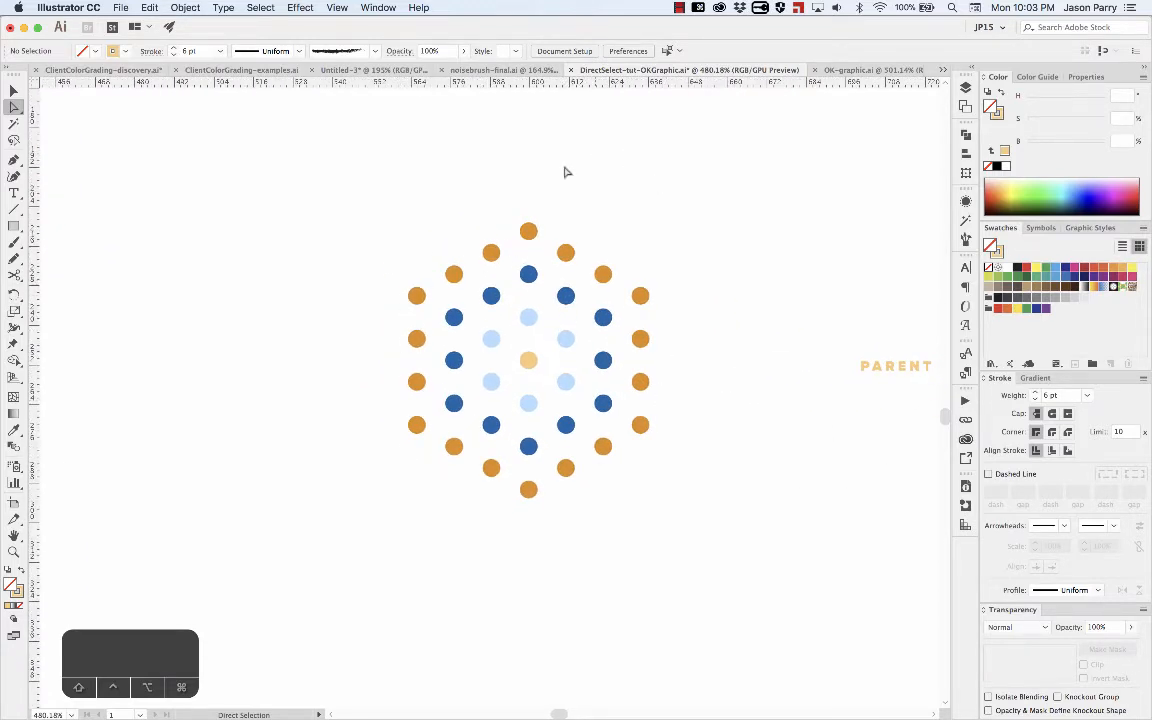
key(v)
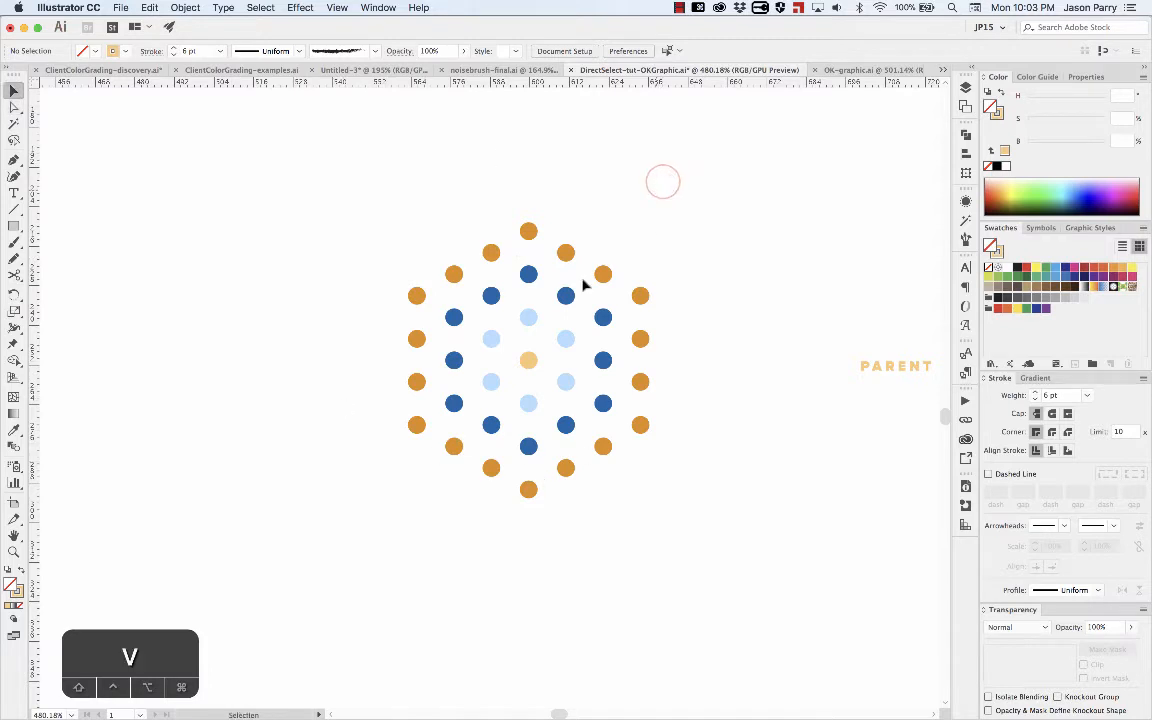
double_click(530, 363)
double_click(530, 363)
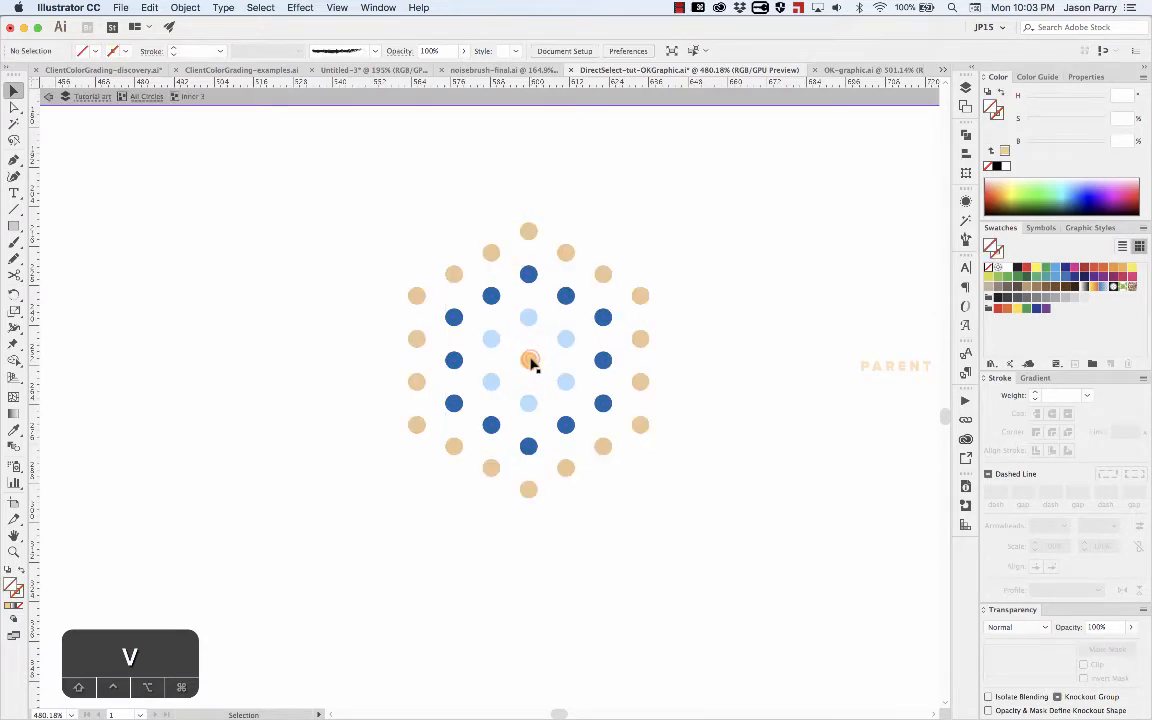
double_click(530, 363)
click(530, 363)
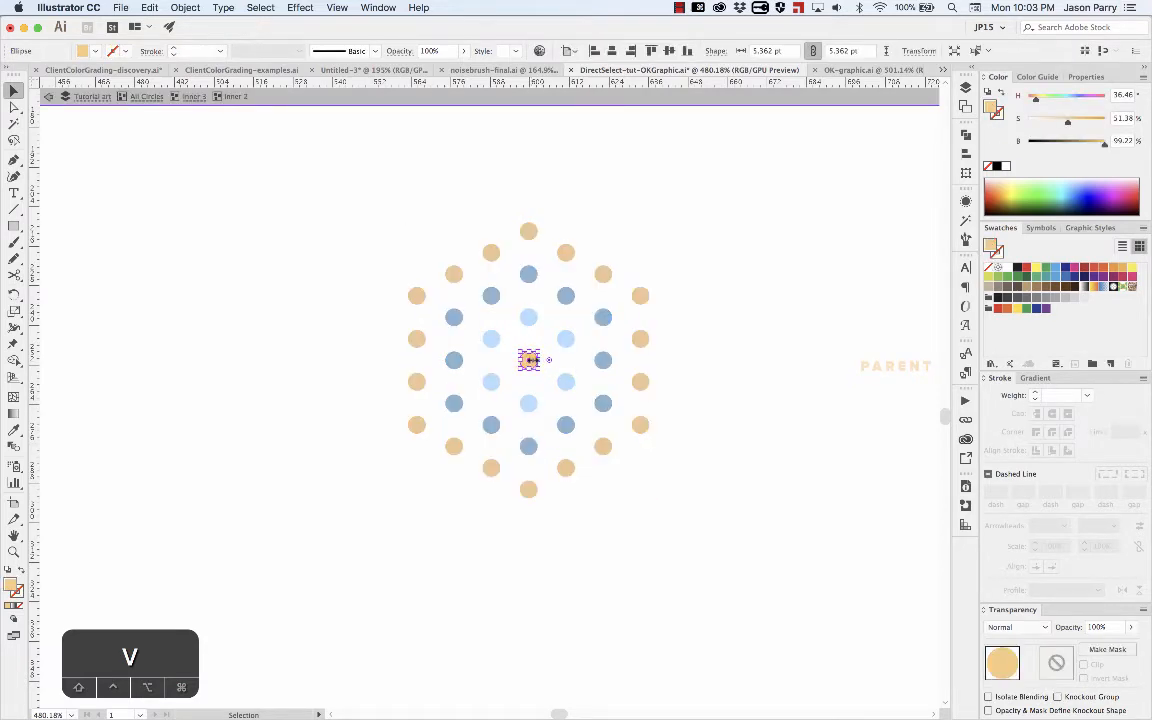
double_click(612, 229)
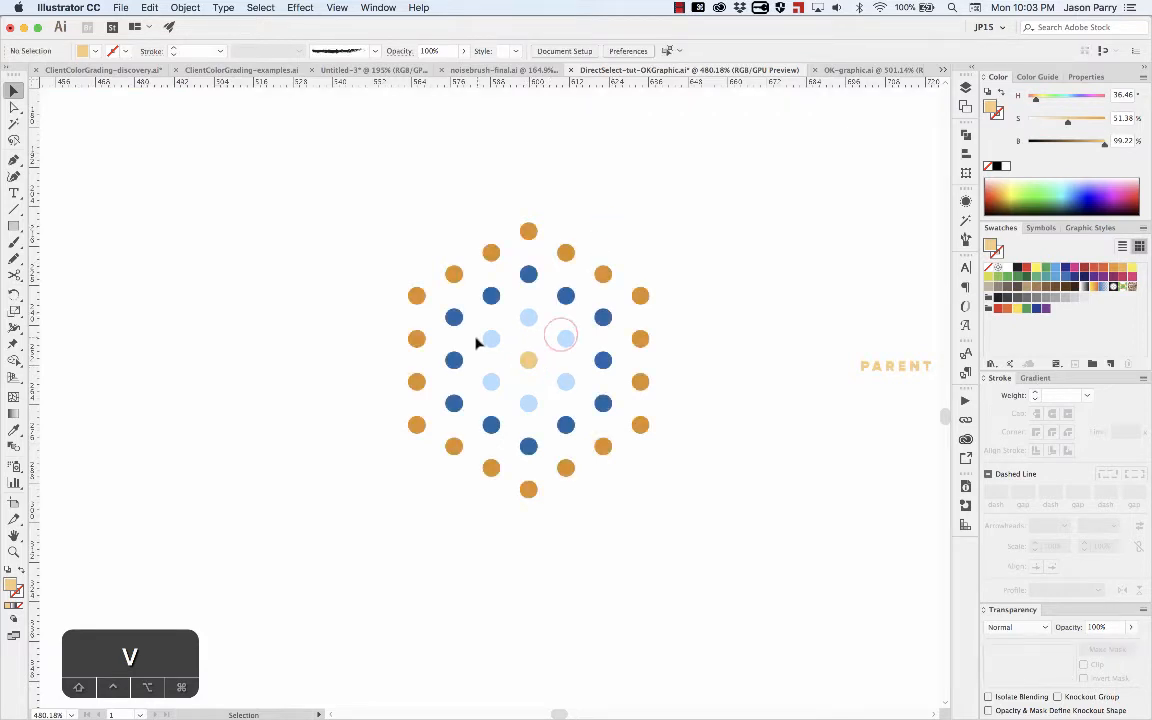
Isolate the nested groups around the light blue circles, select that inner ring, and exit isolation.
double_click(560, 336)
double_click(562, 340)
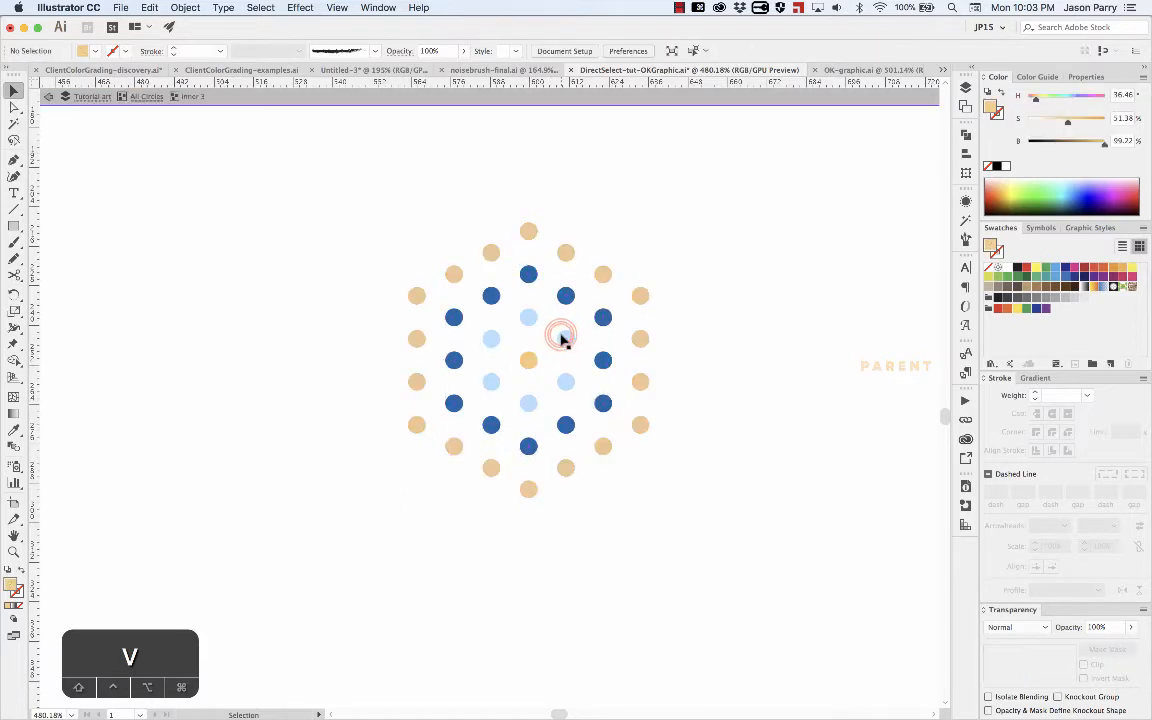
click(562, 340)
double_click(562, 340)
click(562, 340)
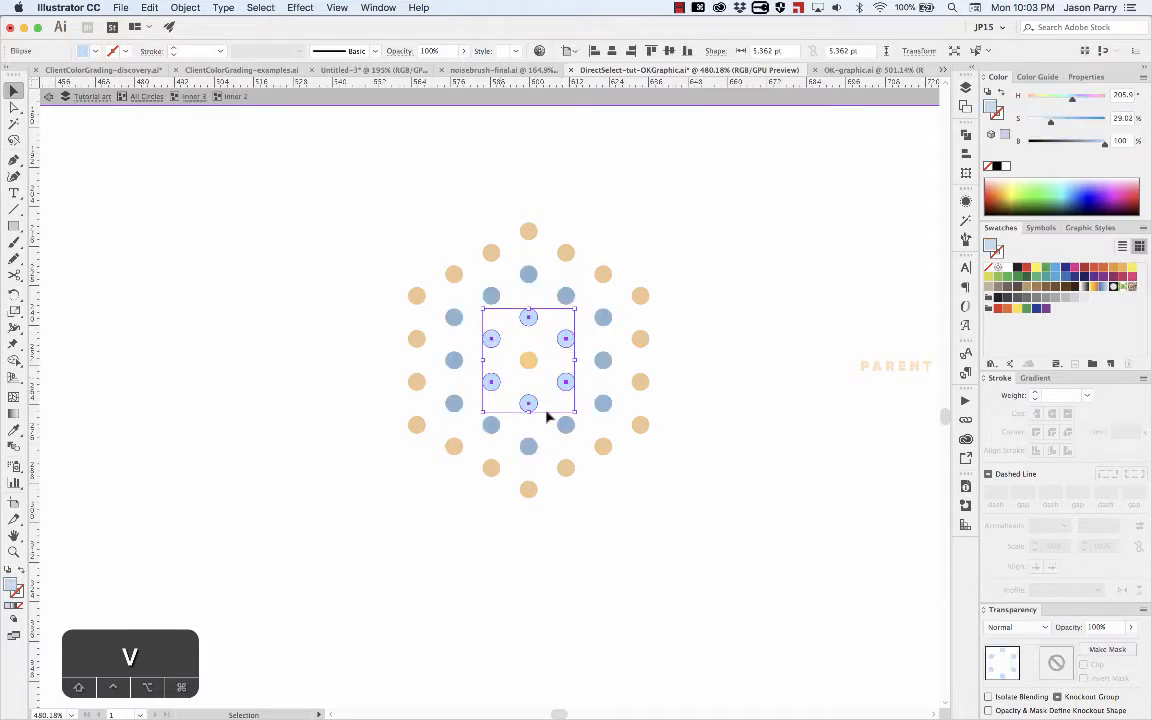
double_click(622, 226)
Select the top light blue circle with Group Selection, expand the selection to its whole ring, and deselect.
key(a)
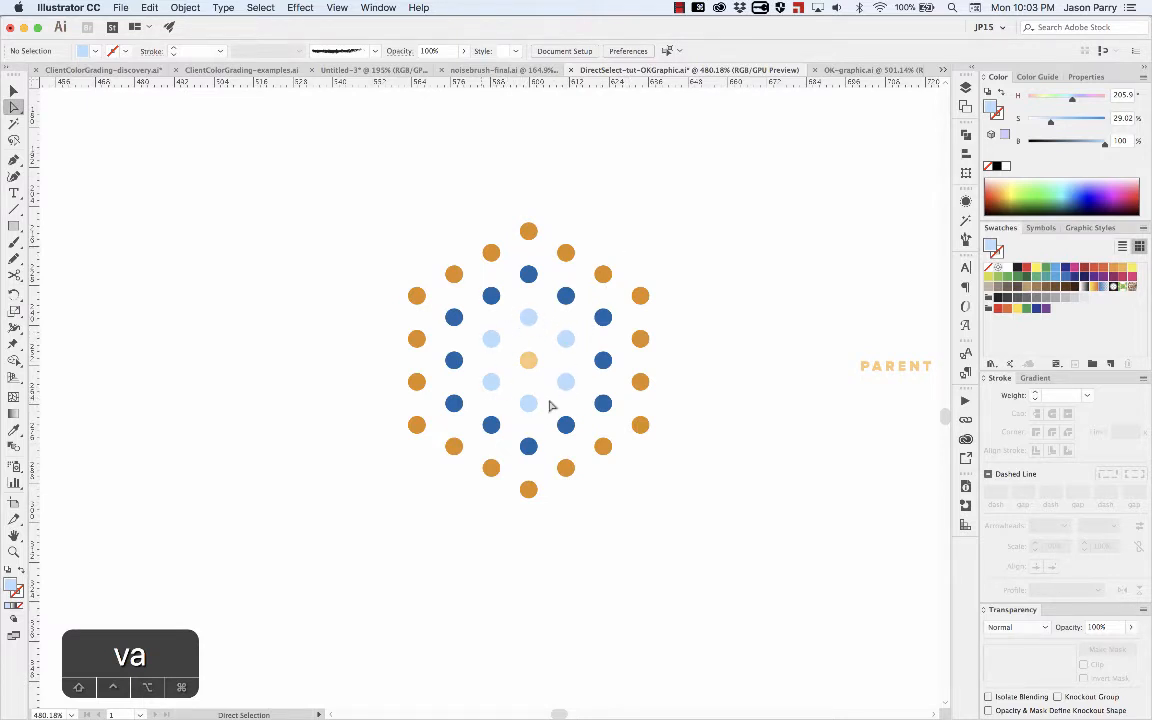
key(alt)
alt+click(528, 317)
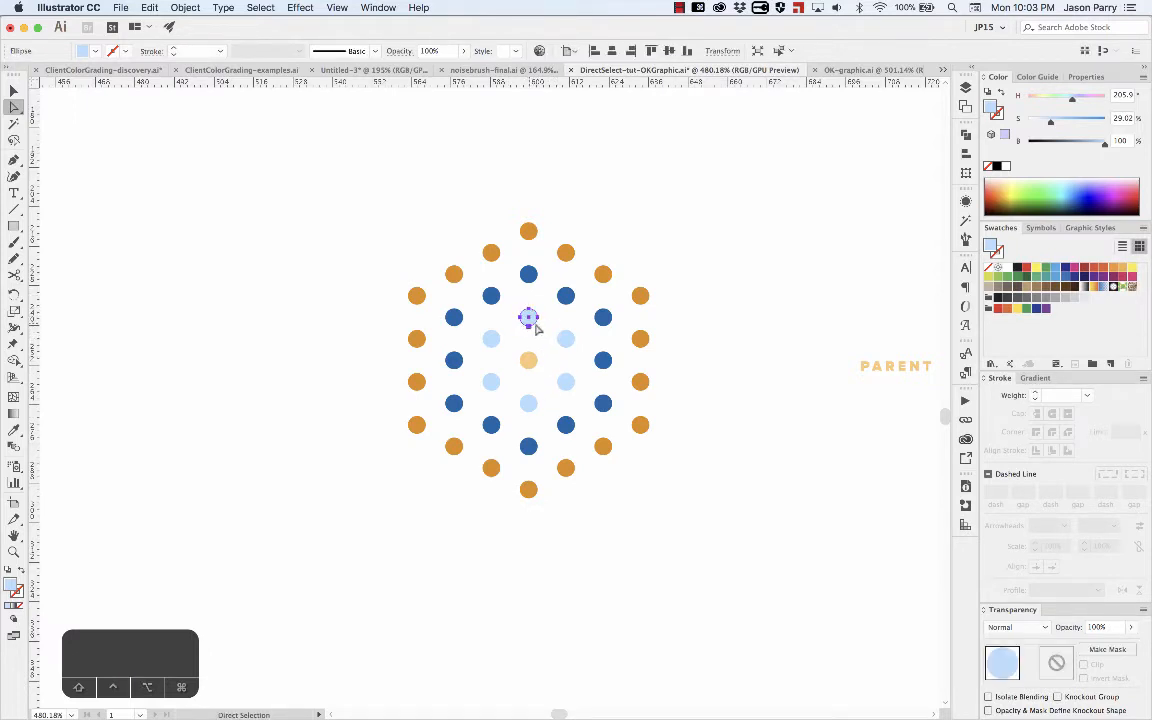
key(alt)
alt+click(534, 325)
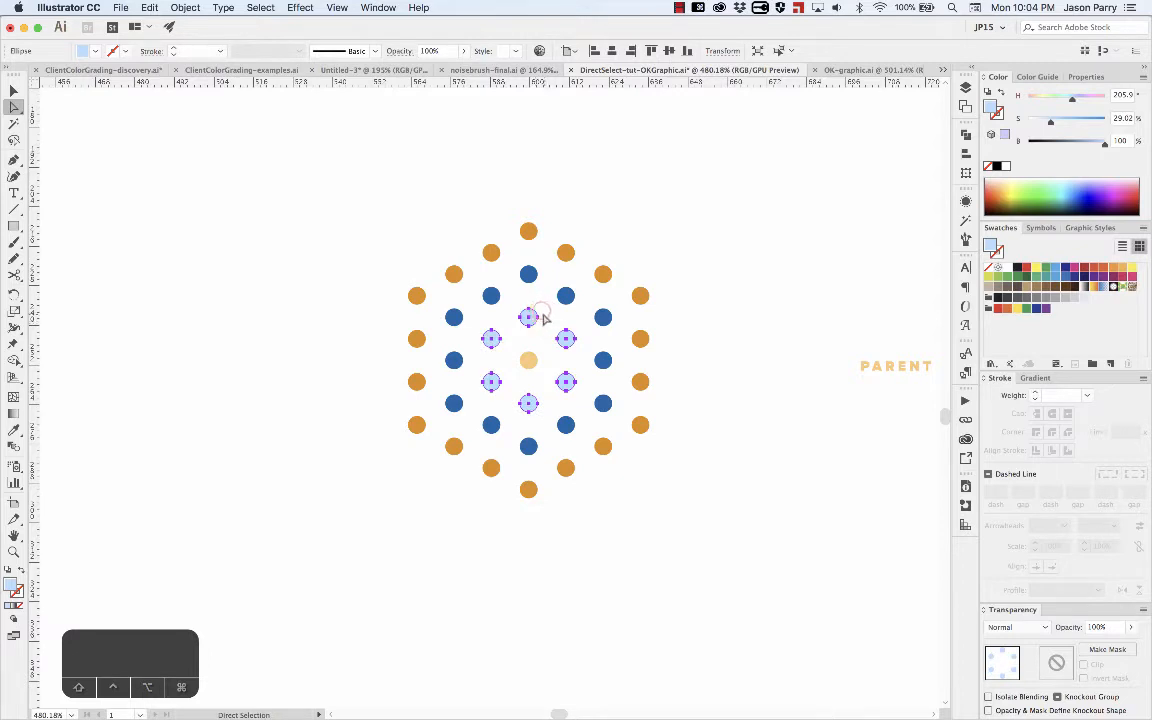
click(550, 311)
Select the full ring of dark blue circles with Group Selection, and clear the selection.
key(alt)
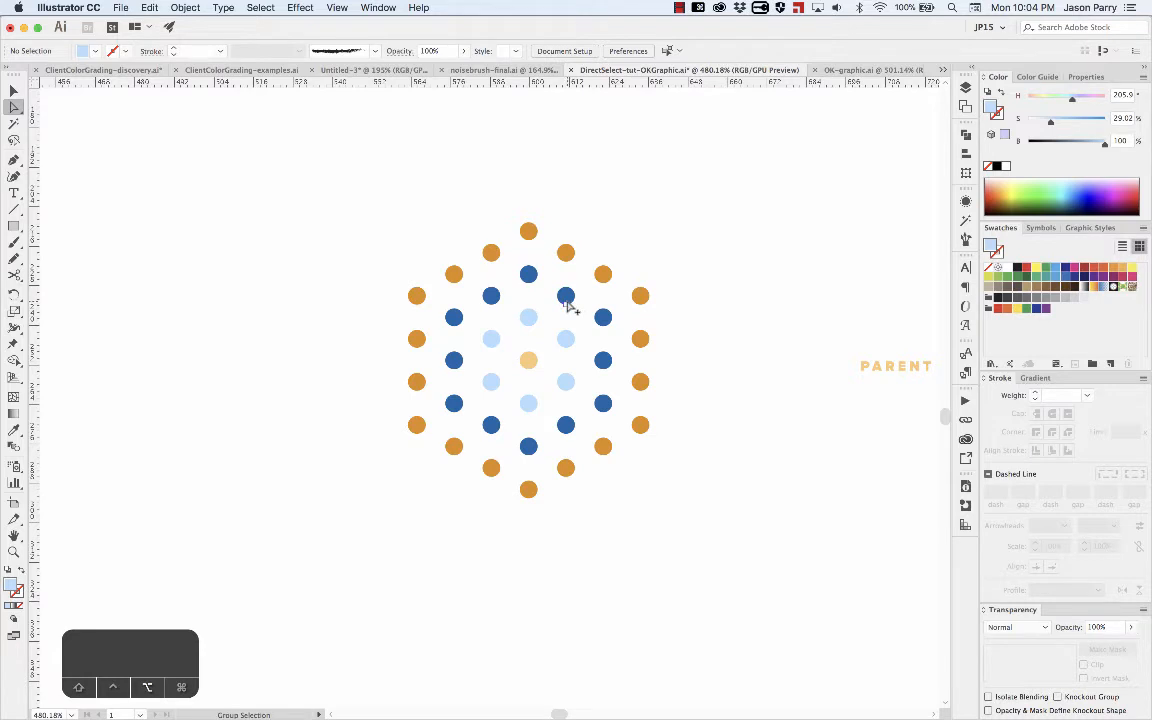
alt+click(566, 300)
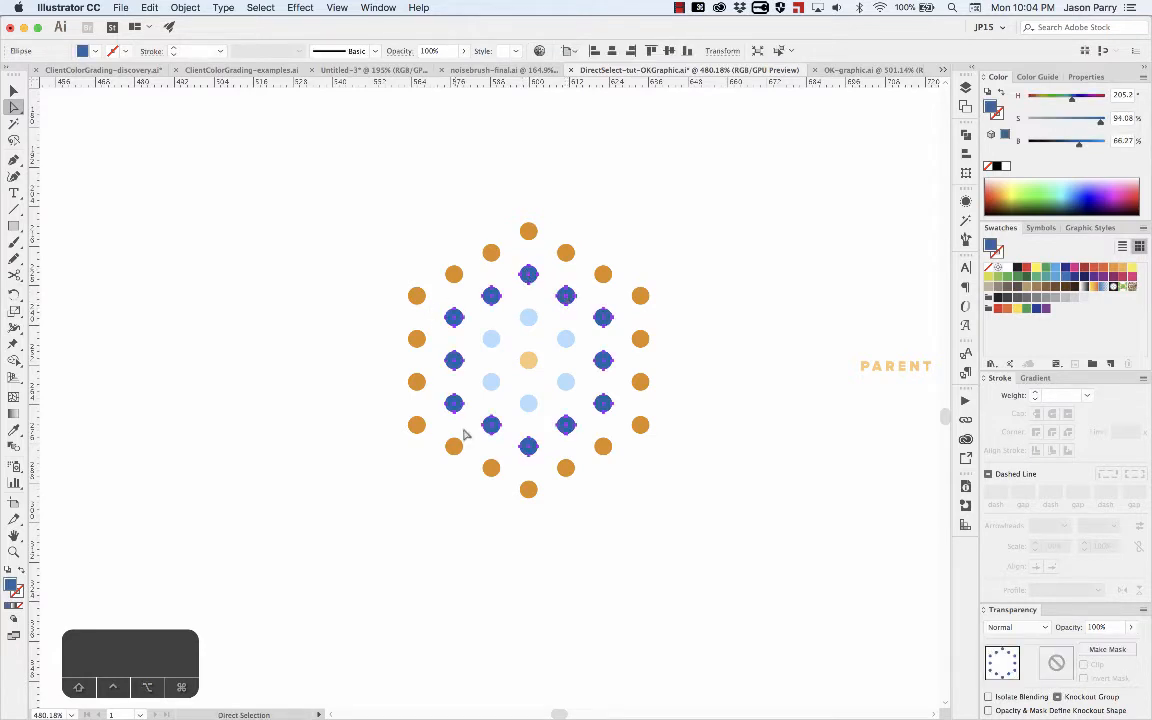
click(712, 248)
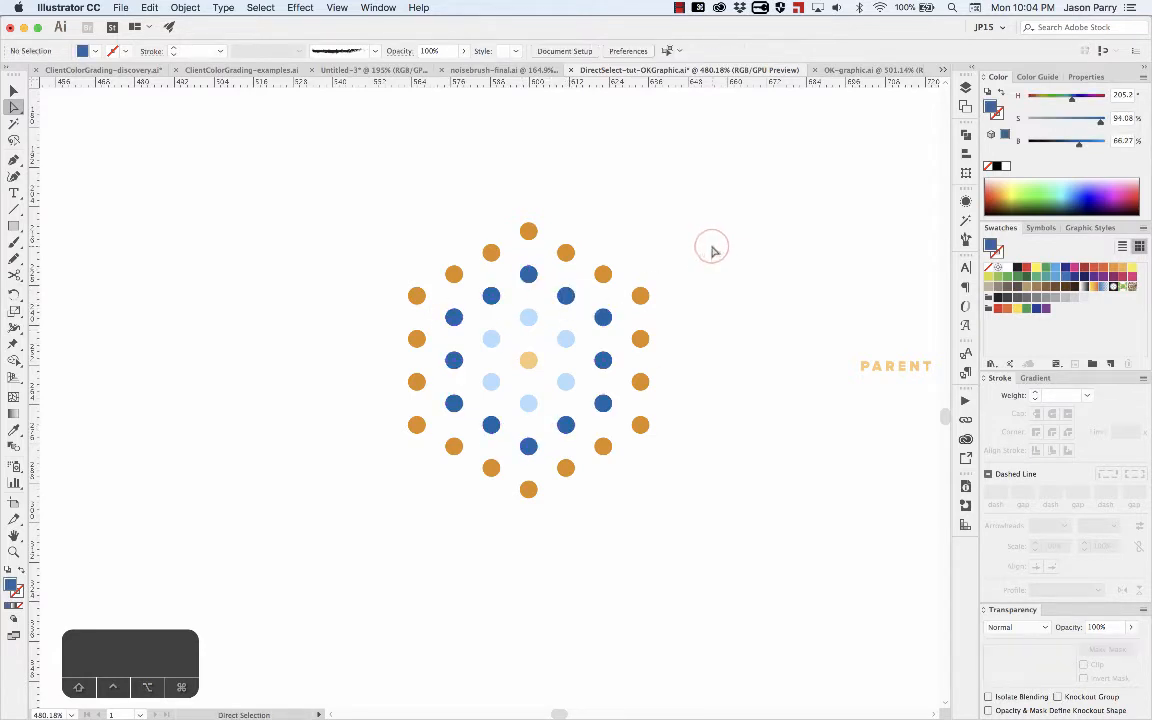
In the small parent-child diagram, select the top orange circle, expand to all three grouped circles, and deselect.
scroll(712, 248, right, 10)
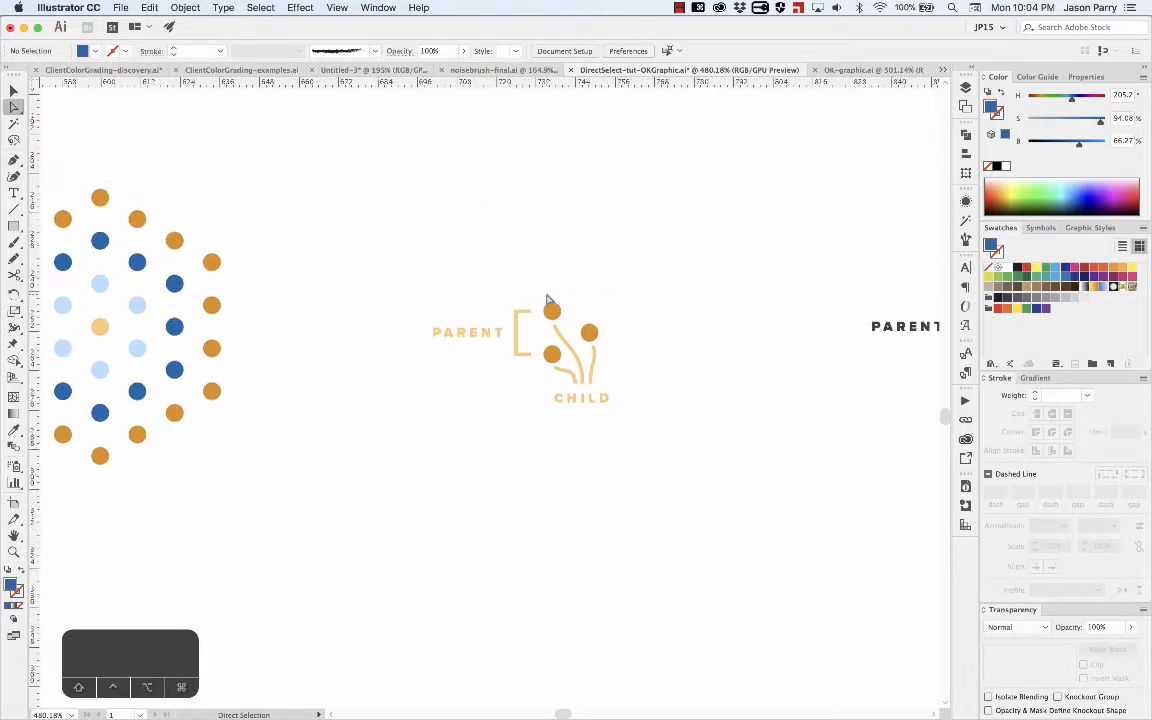
scroll(547, 299, right, 2)
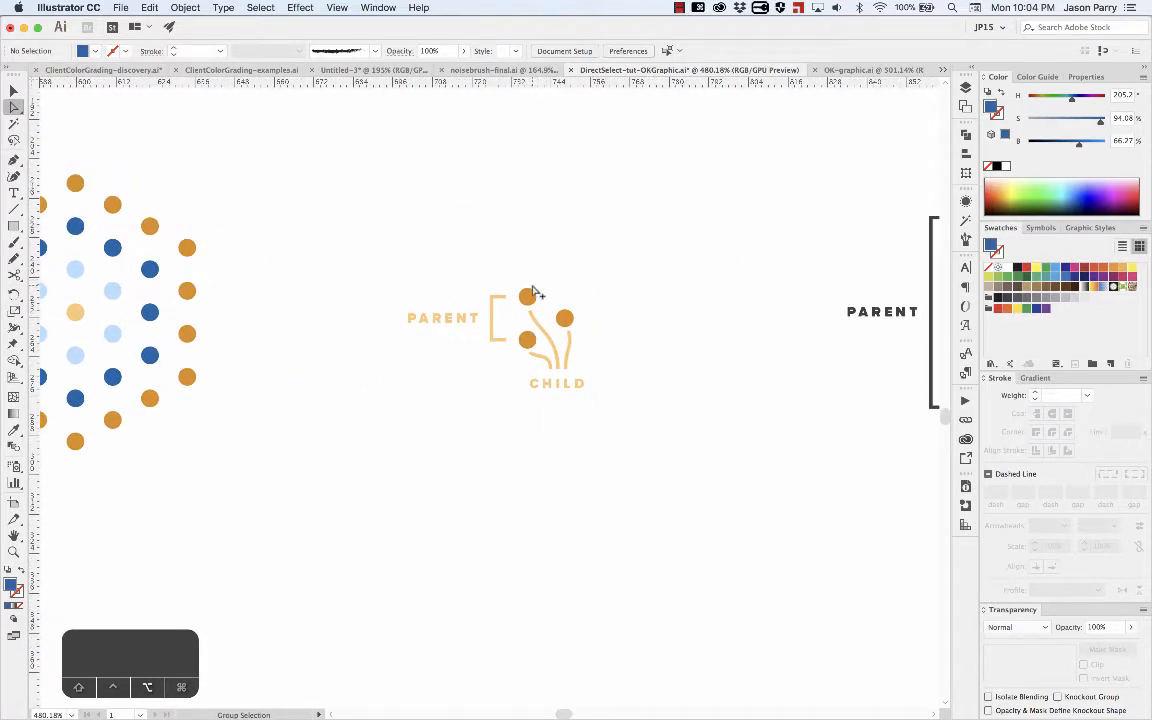
click(535, 302)
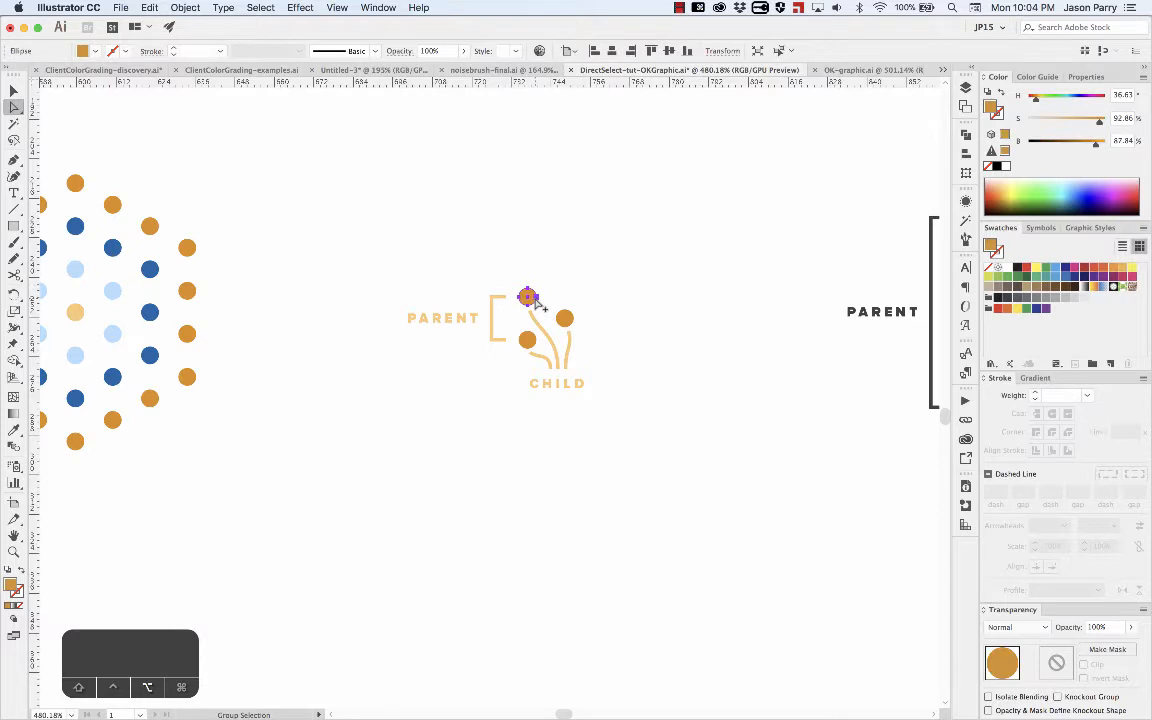
shift+click(564, 318)
shift+click(527, 340)
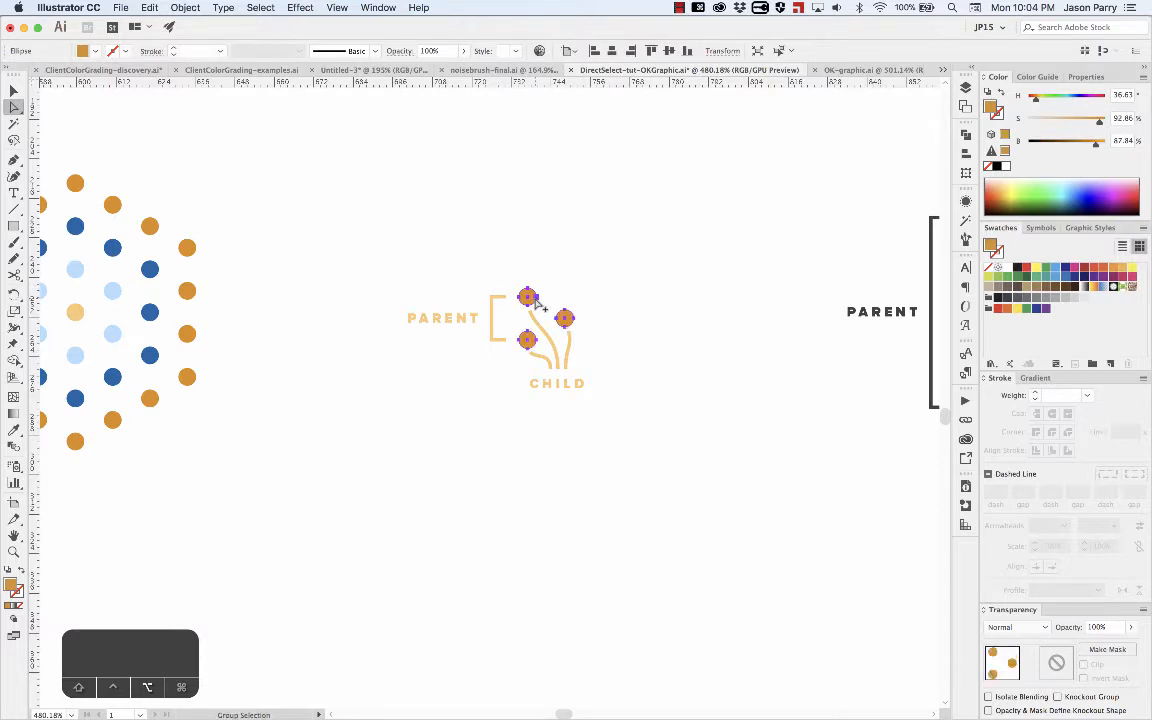
click(607, 270)
In the three-child diagram, expand a Group Selection from the palest yellow circles to the yellow child group and the whole parent group, and deselect.
scroll(605, 271, right, 5)
scroll(605, 272, right, 2)
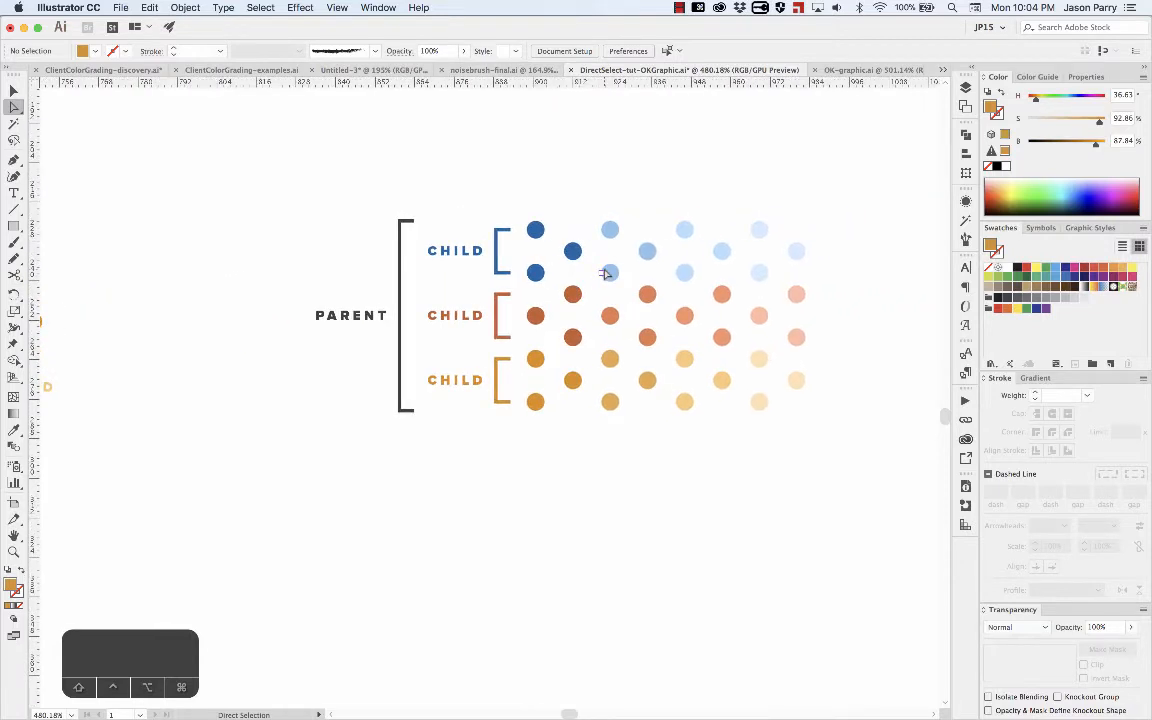
scroll(605, 273, right, 2)
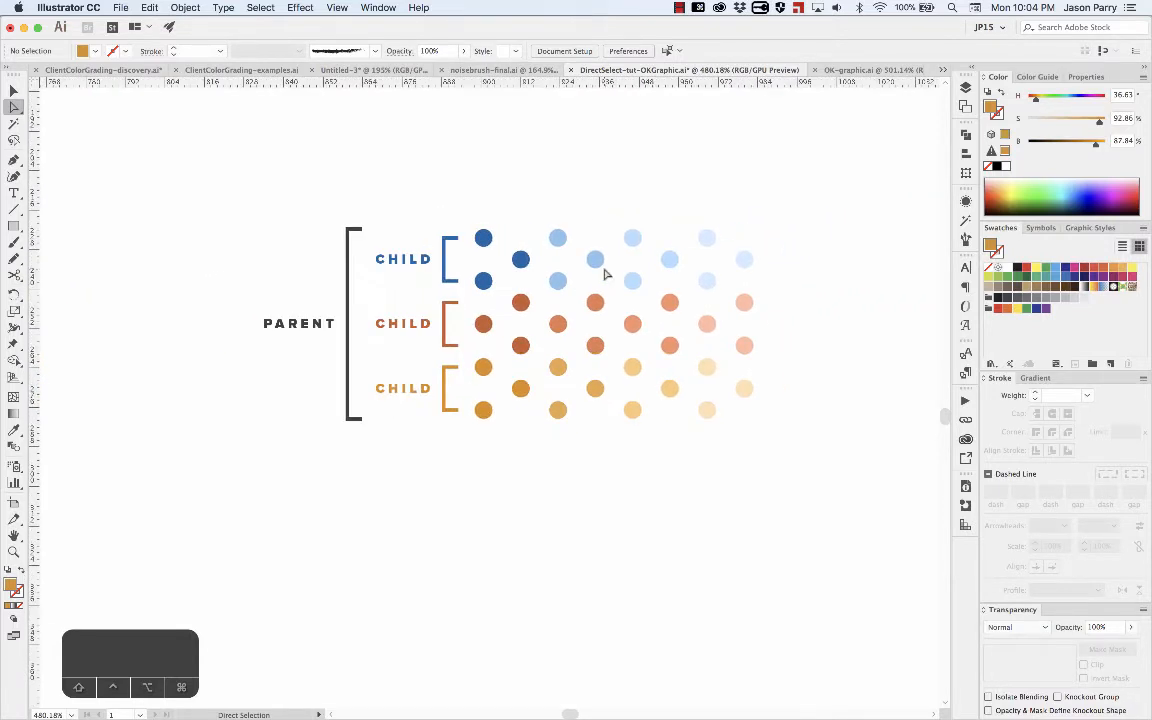
alt+click(744, 396)
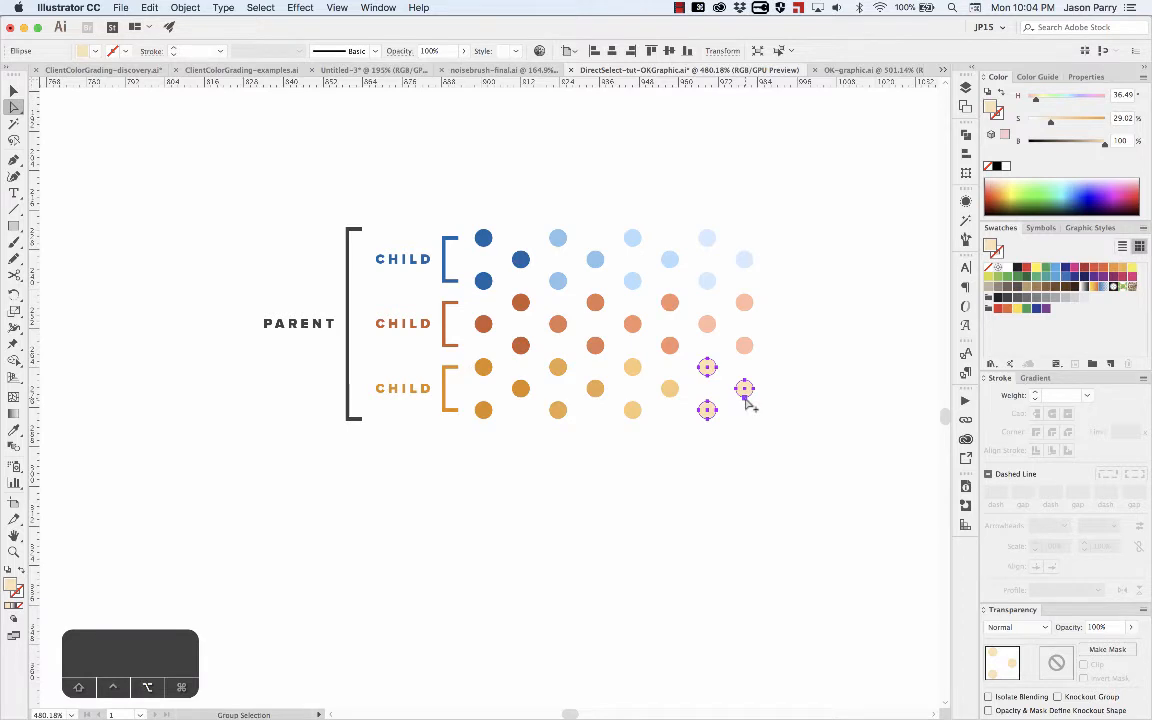
alt+click(746, 399)
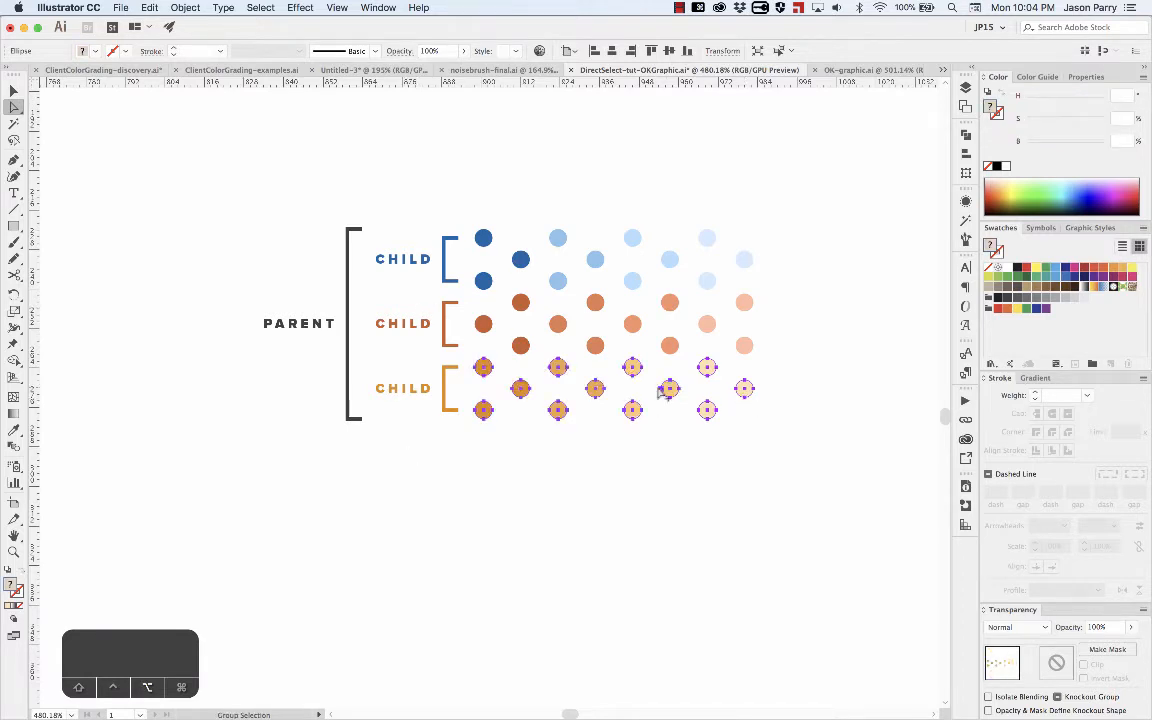
alt+click(631, 416)
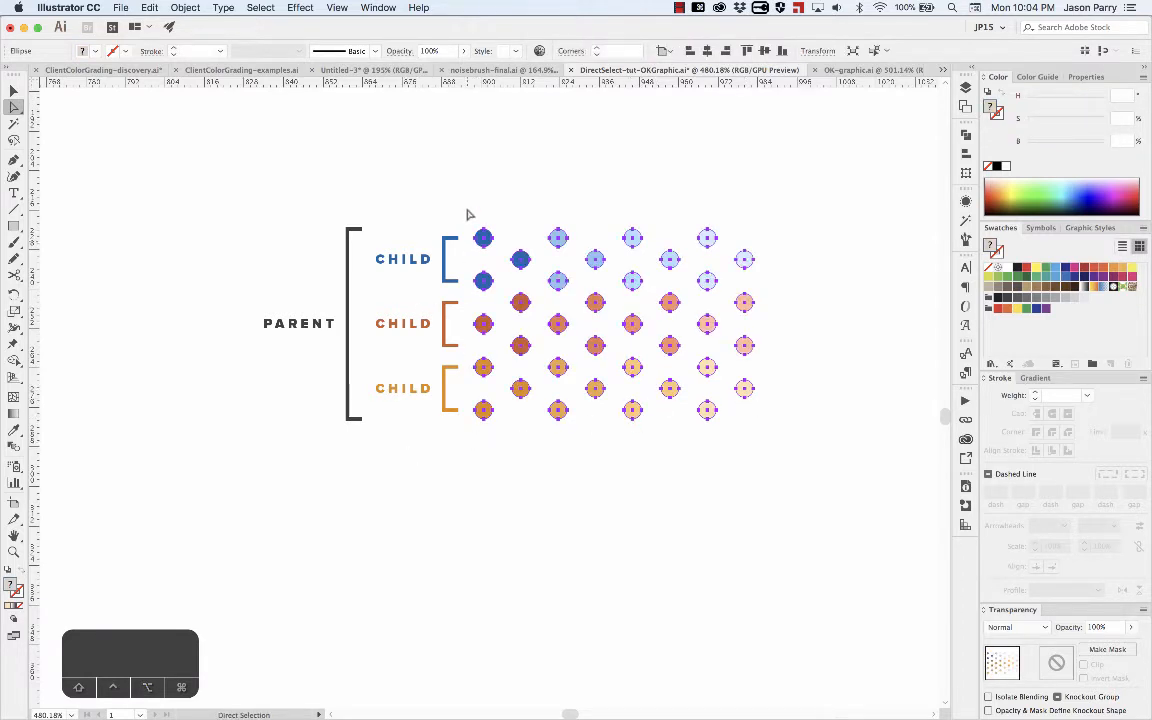
click(840, 205)
Use Group Selection to select the rightmost pale yellow circle together with the upper rightmost pale orange and rightmost pale blue circles.
key(alt)
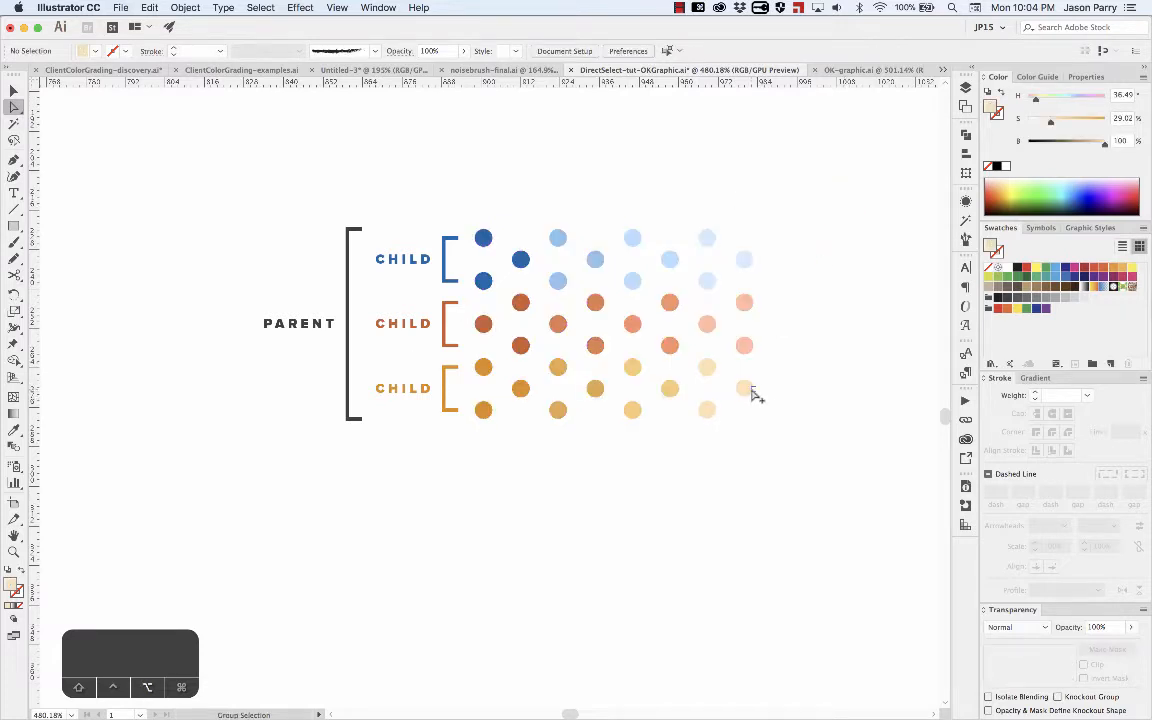
alt+click(748, 389)
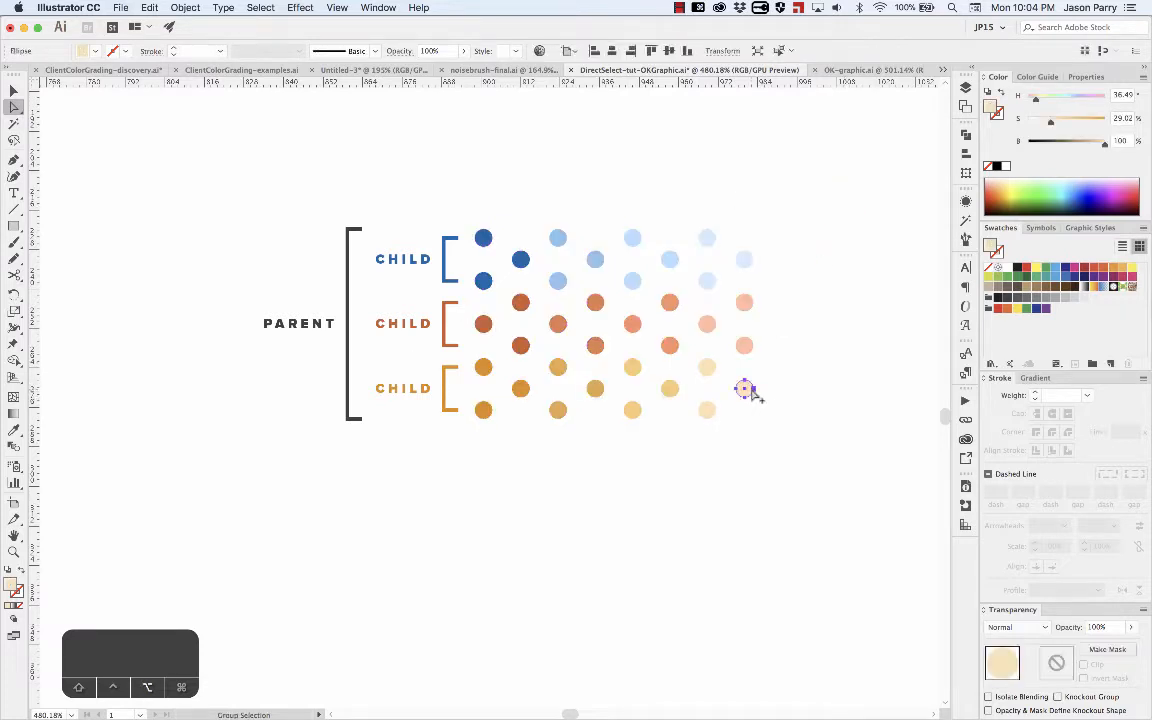
shift+click(752, 304)
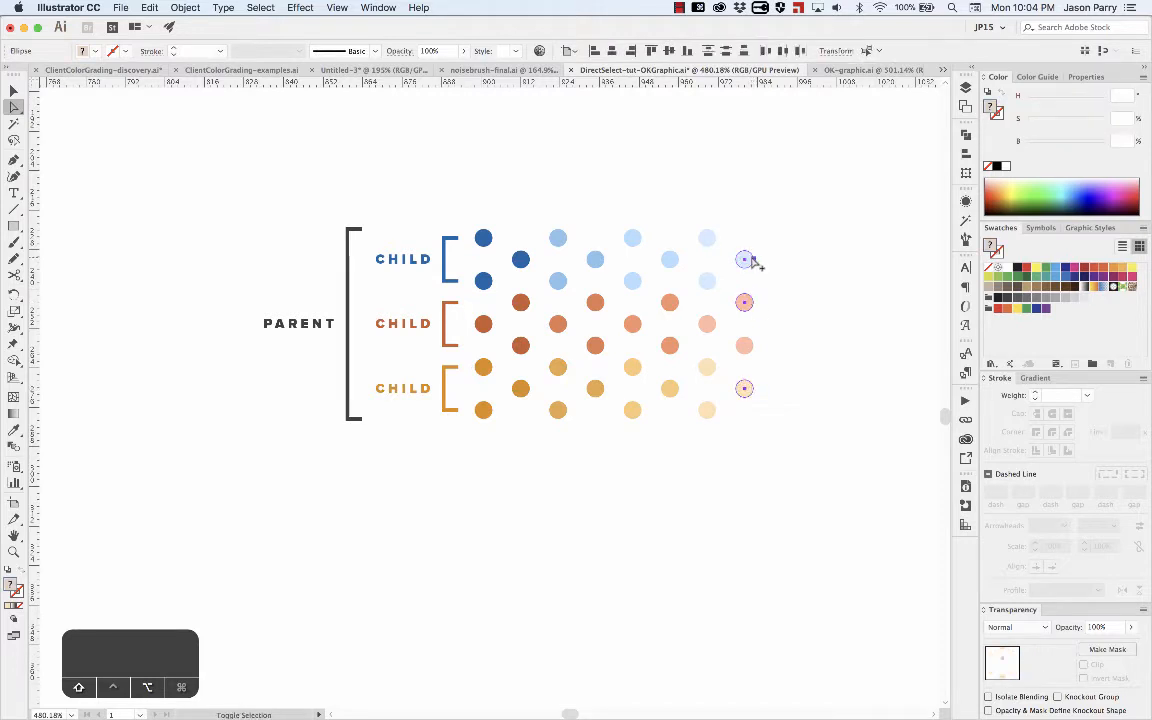
shift+click(750, 261)
Extend the selection to the palest blue trio, the second-lightest orange trio and the darkest orange trio, and deselect everything.
key(alt)
alt+shift+click(707, 238)
alt+shift+click(707, 281)
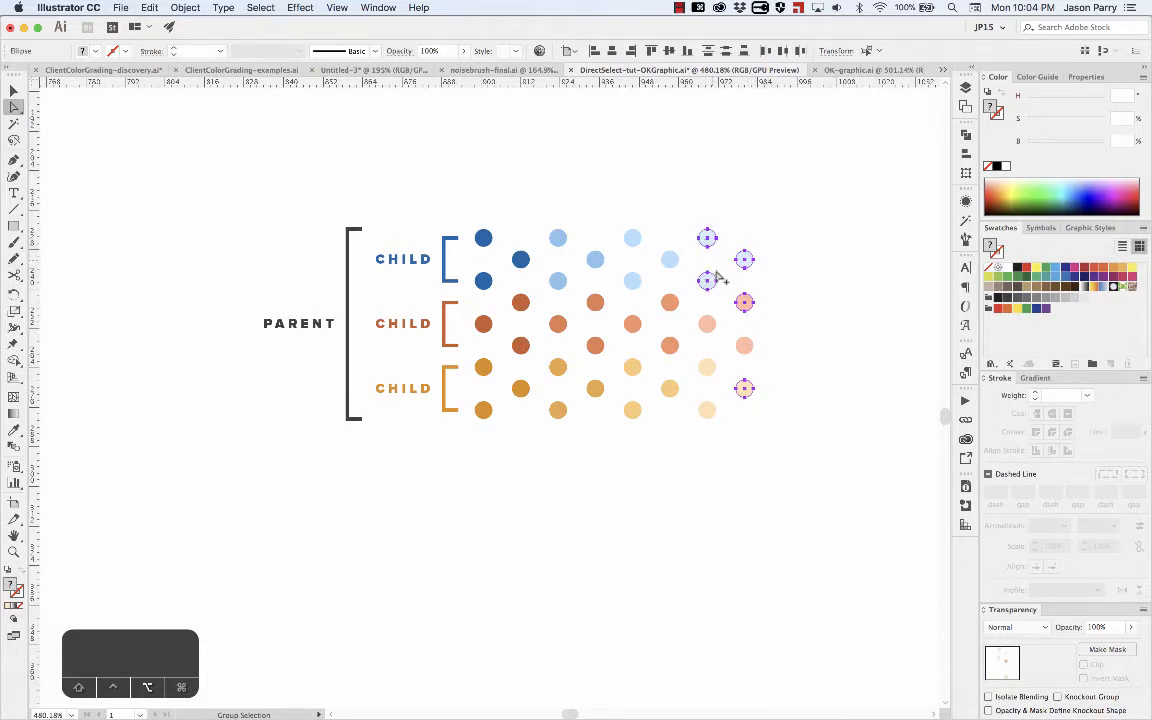
alt+shift+click(670, 302)
alt+shift+click(670, 345)
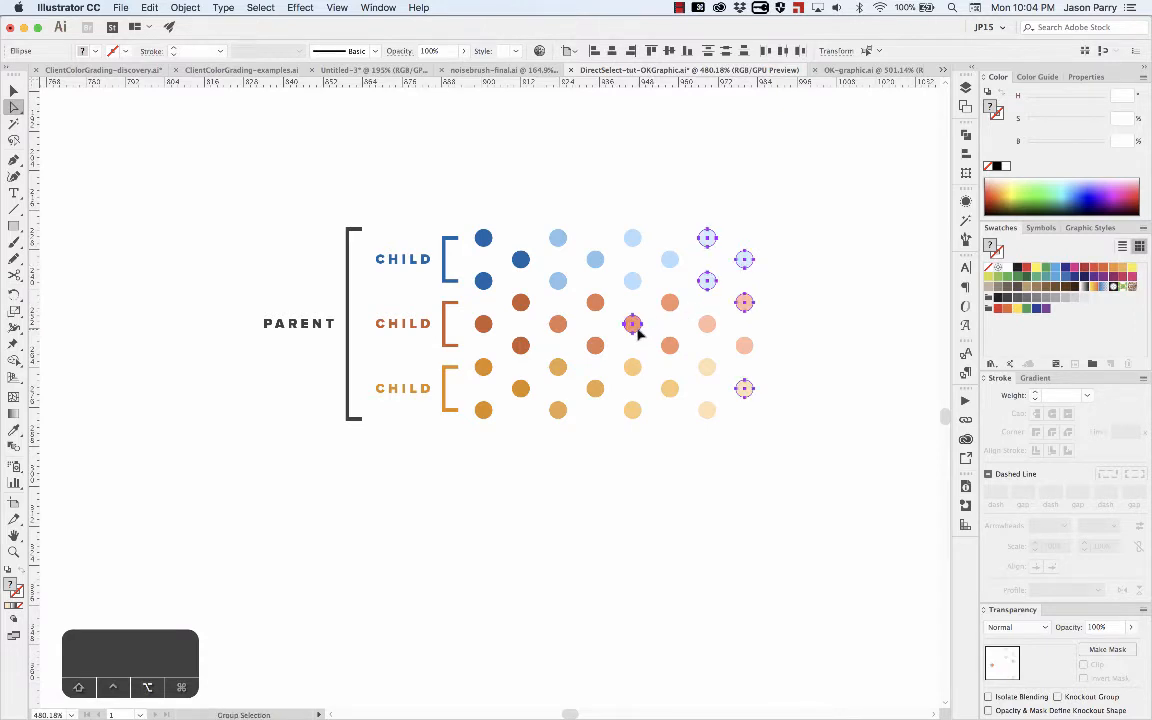
alt+shift+click(483, 323)
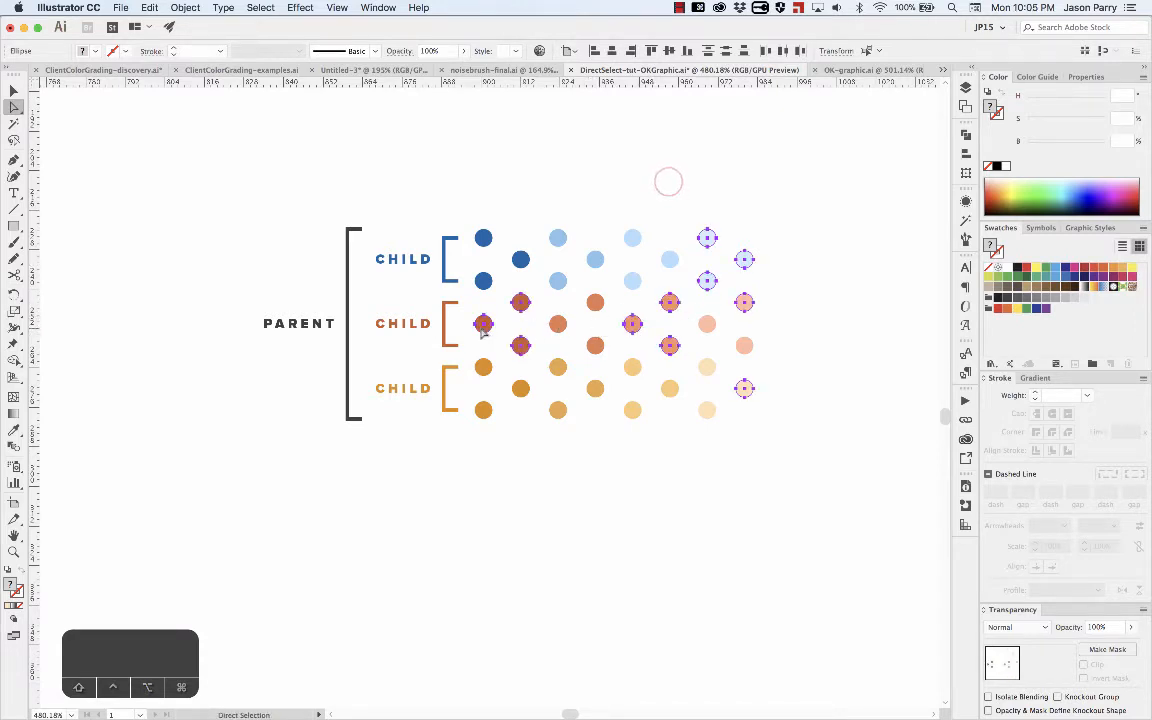
click(669, 184)
In the compound paths hexagon, select the topmost circular hole with Group Selection, expand to the whole compound path, and deselect.
scroll(669, 187, down, 3)
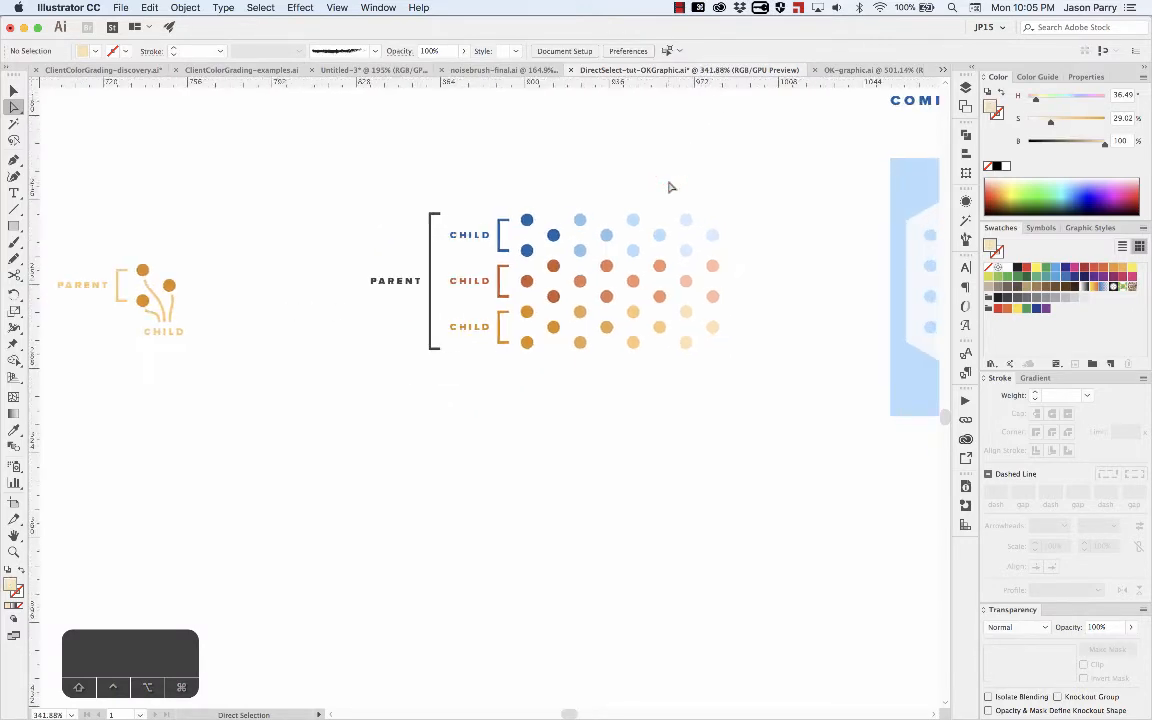
scroll(669, 187, right, 5)
scroll(669, 187, up, 3)
scroll(636, 215, up, 3)
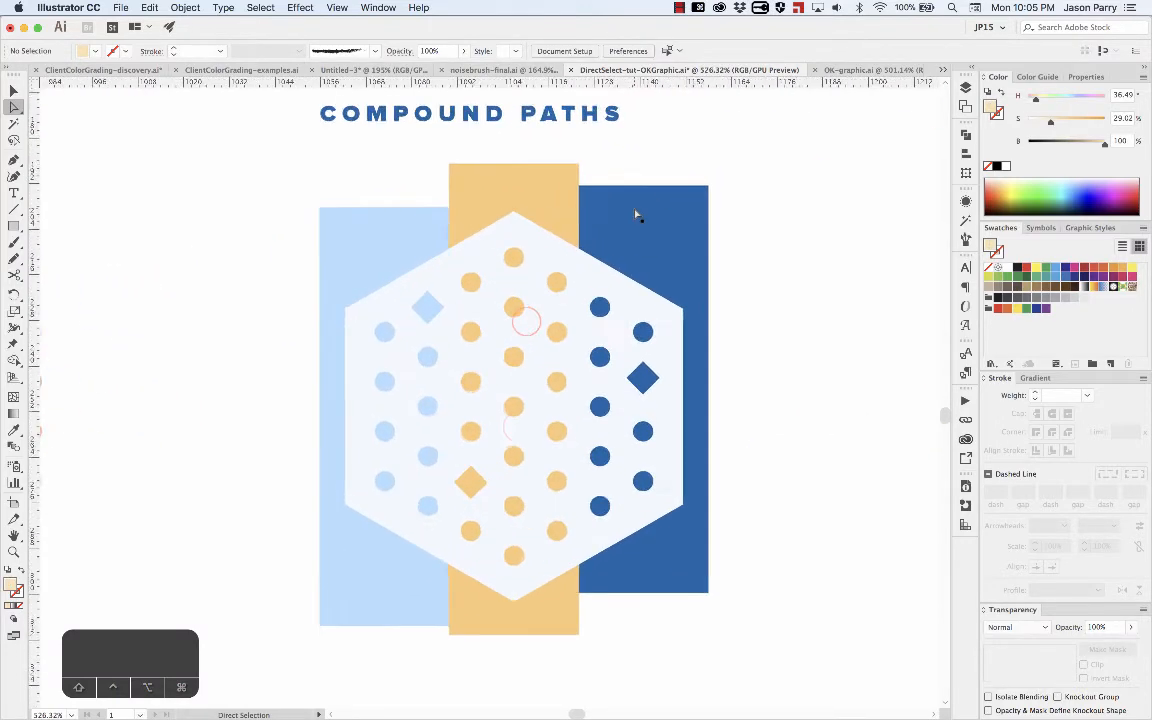
mouse_move(548, 283)
mouse_down()
mouse_move(563, 213)
mouse_move(567, 291)
mouse_up()
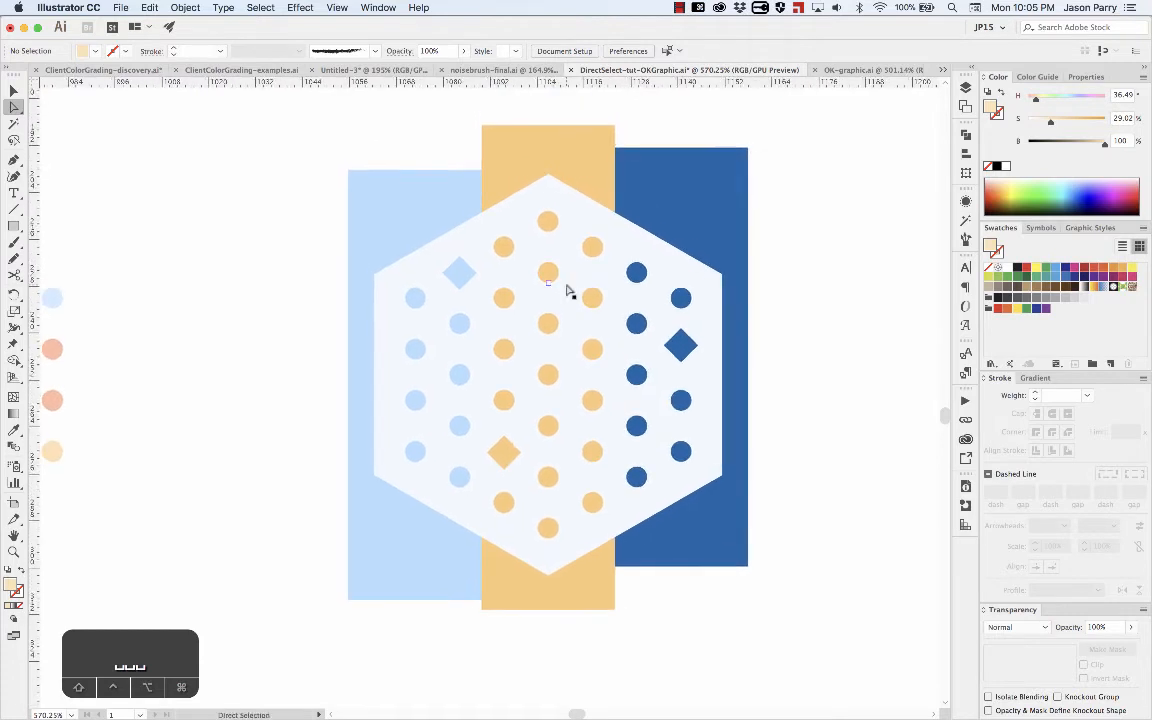
key(a)
click(549, 231)
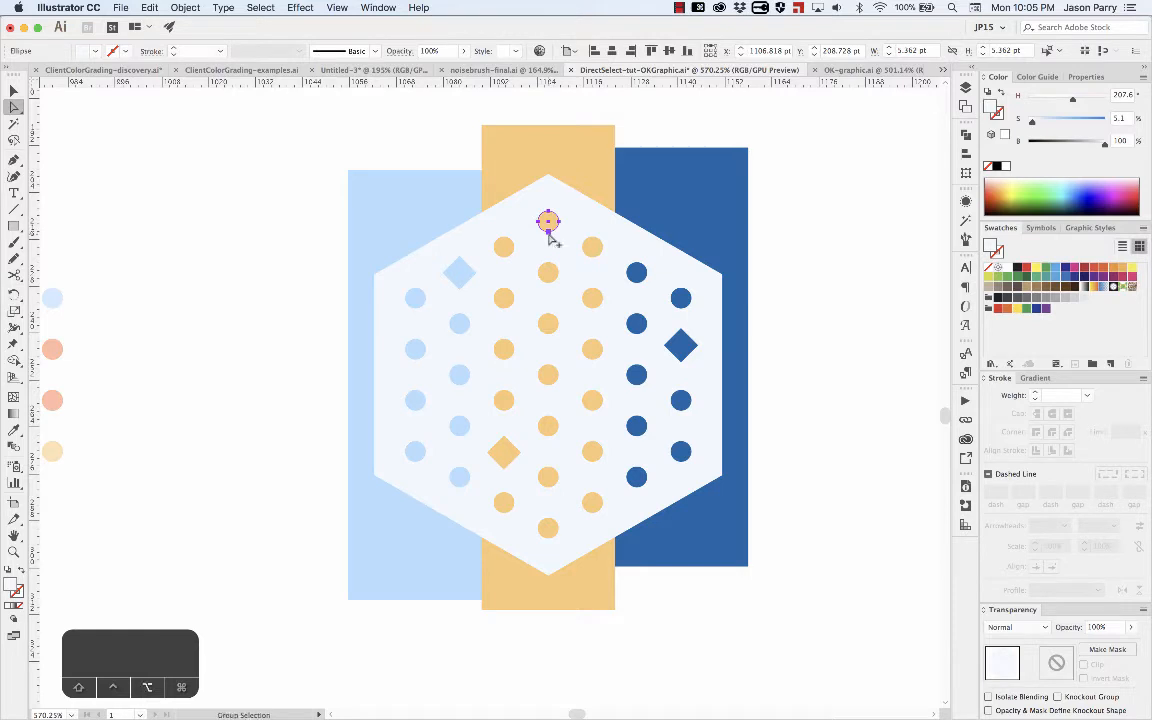
alt+click(549, 234)
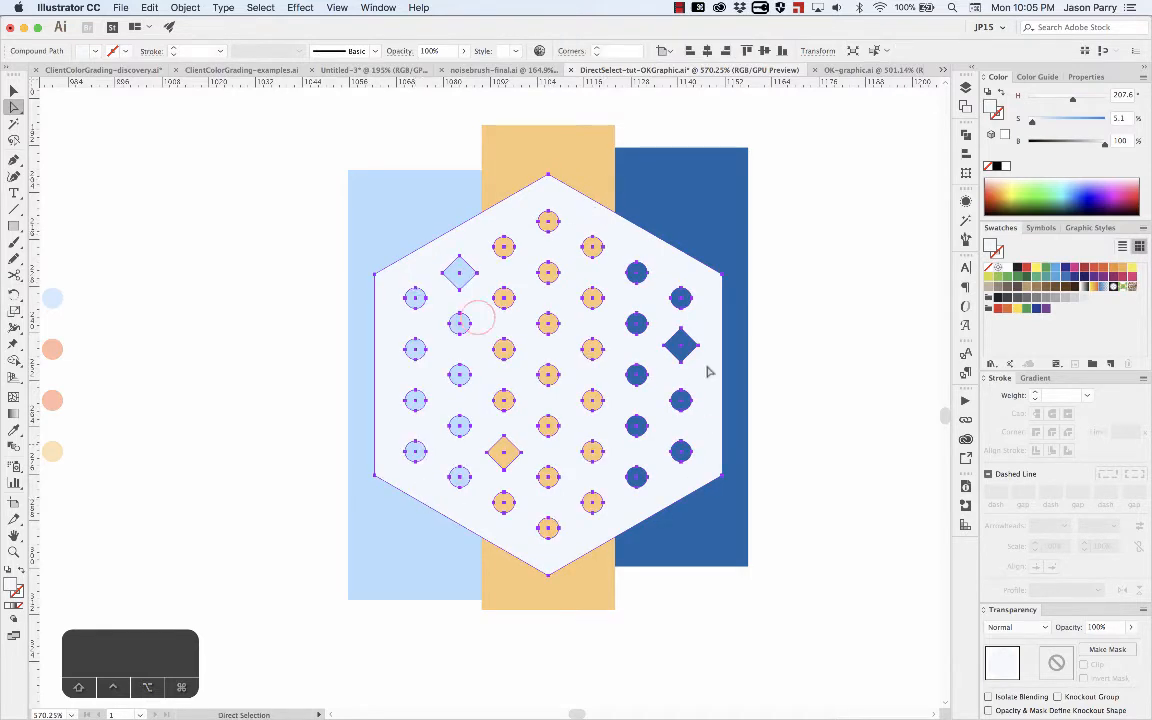
key(super+shift+a)
Select the light blue, dark blue and yellow diamond holes in the hexagon and delete them together.
scroll(474, 290, down, 1)
scroll(474, 290, right, 1)
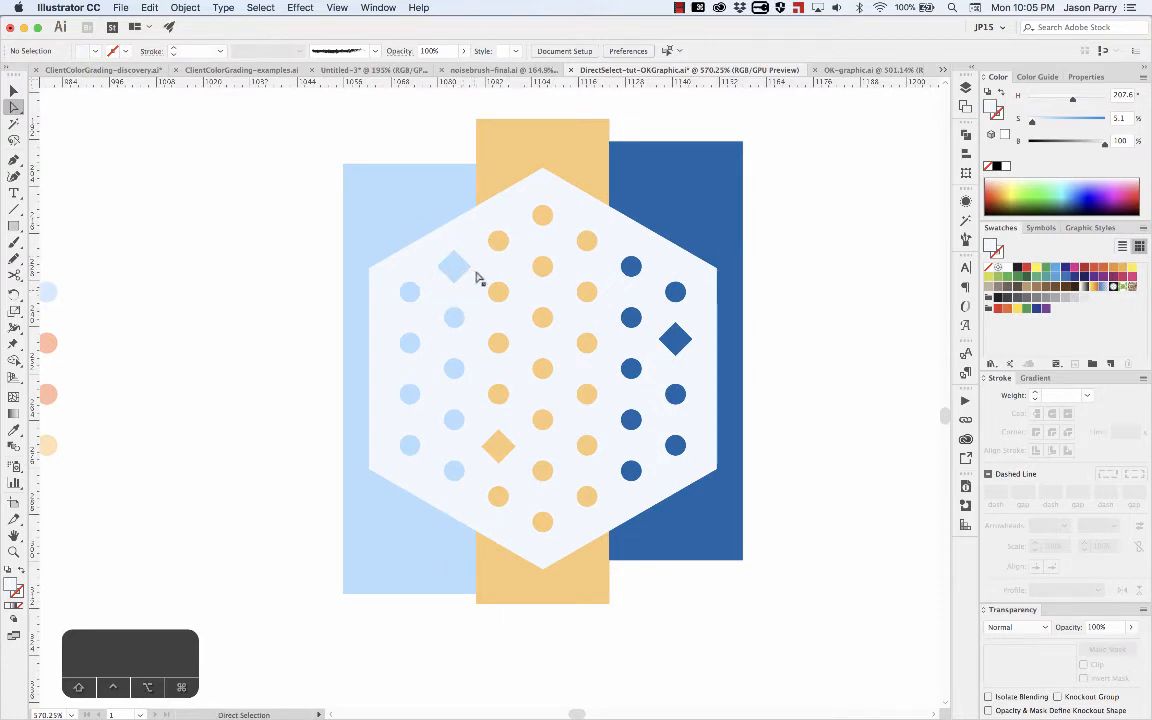
click(455, 266)
shift+click(675, 340)
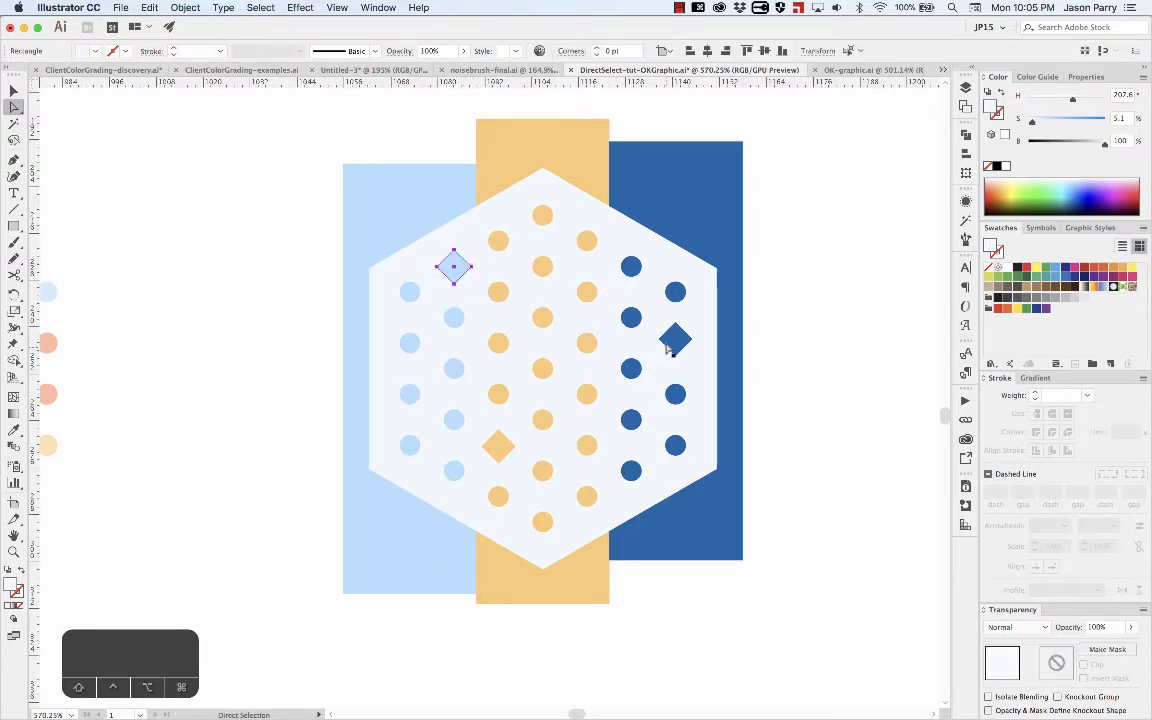
shift+click(499, 442)
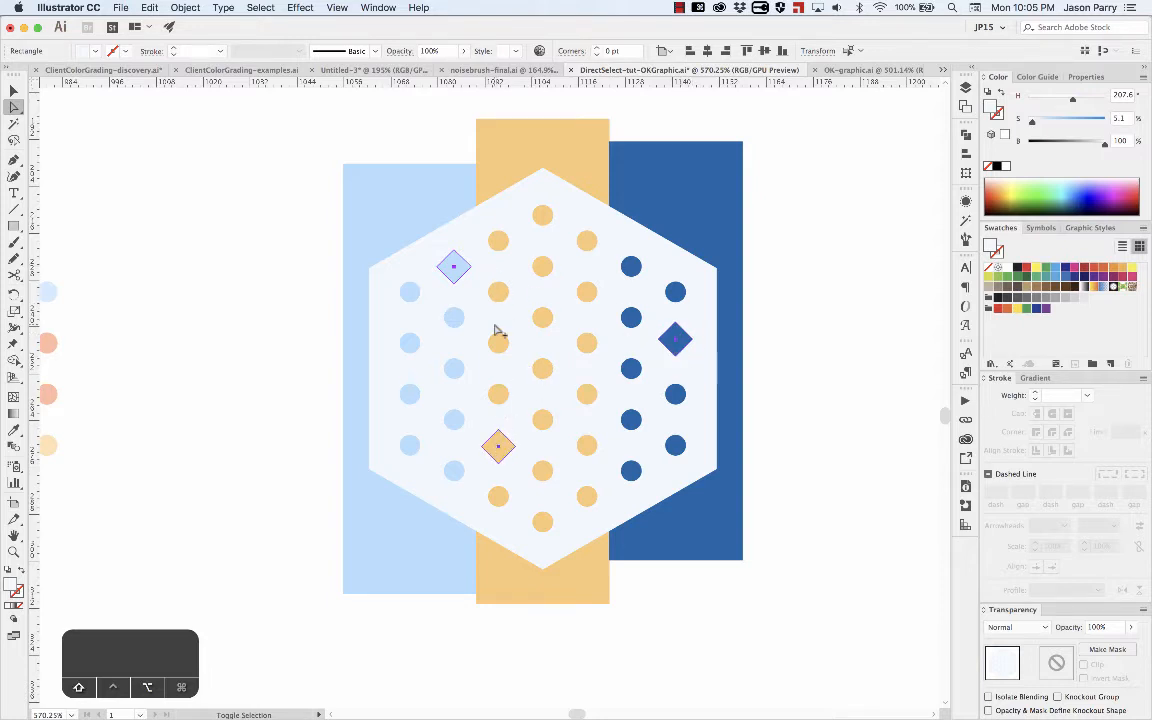
click(453, 284)
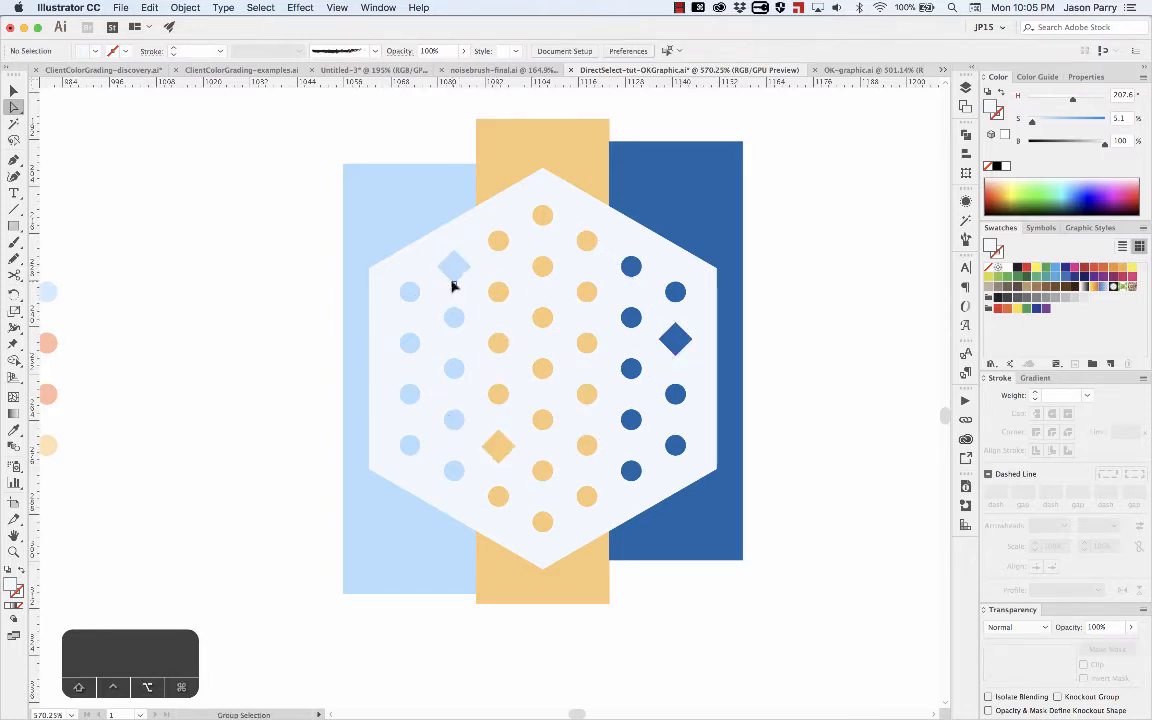
shift+click(498, 434)
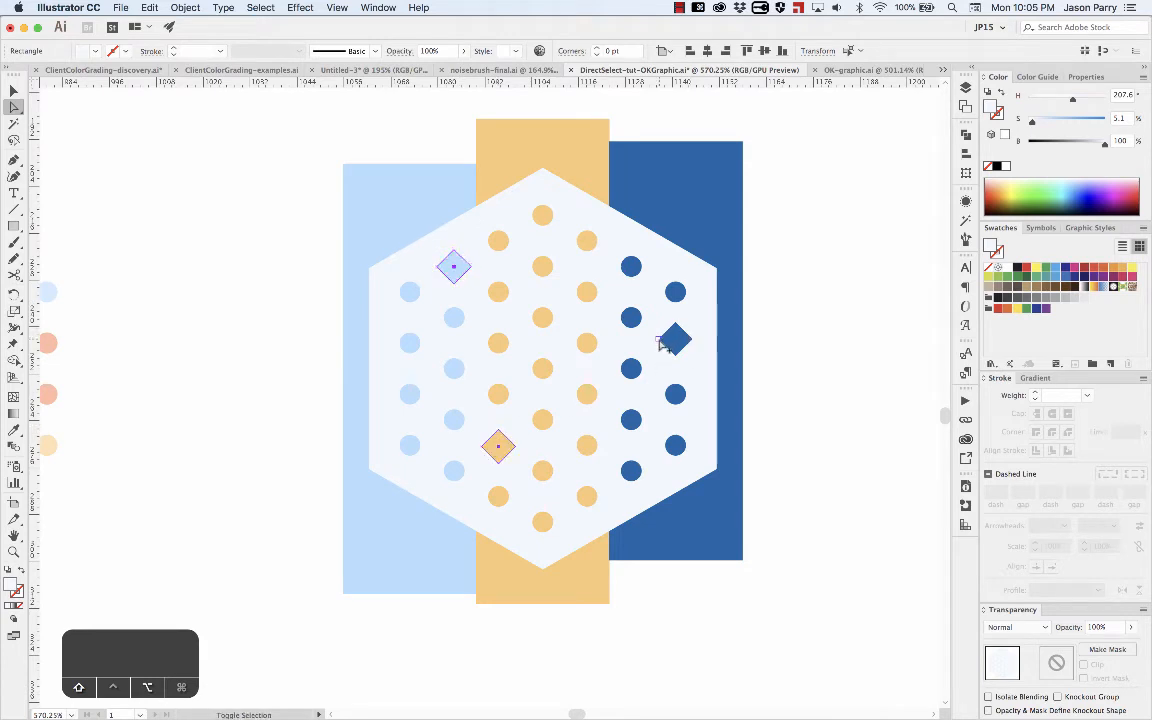
shift+click(672, 340)
key(BackSpace)
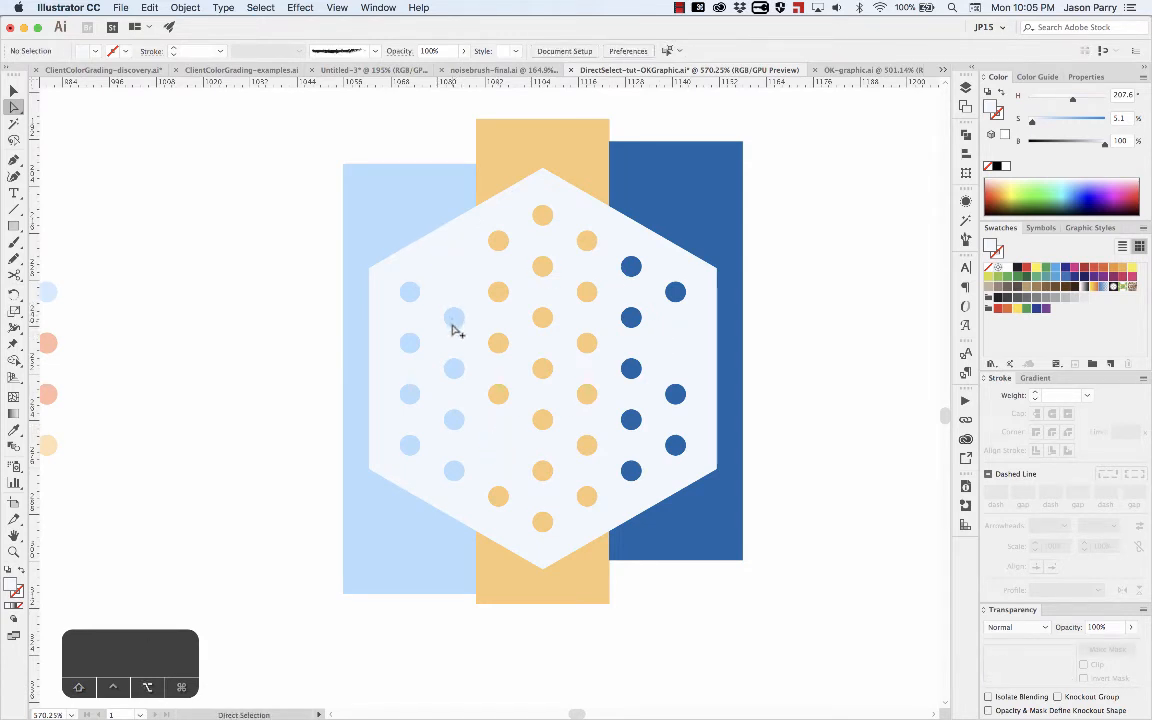
Duplicate a neighbouring circular hole into each of the three gaps left by the deleted diamonds, and deselect.
drag(453, 317, 453, 267)
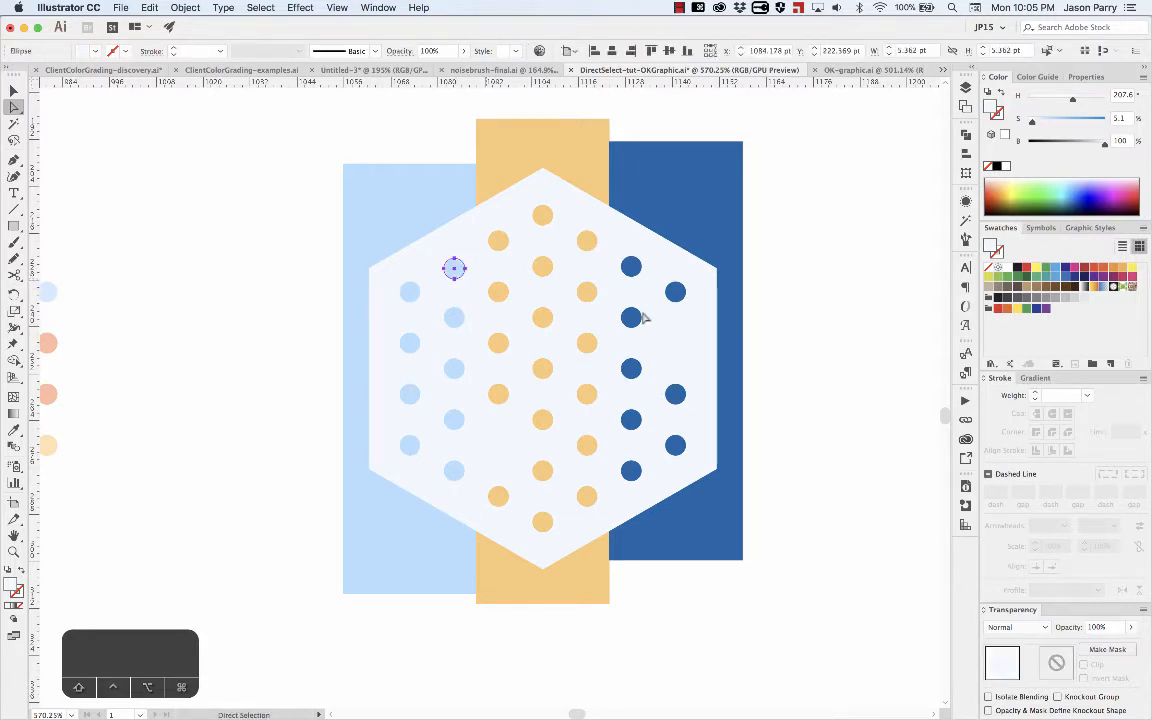
drag(675, 295, 675, 346)
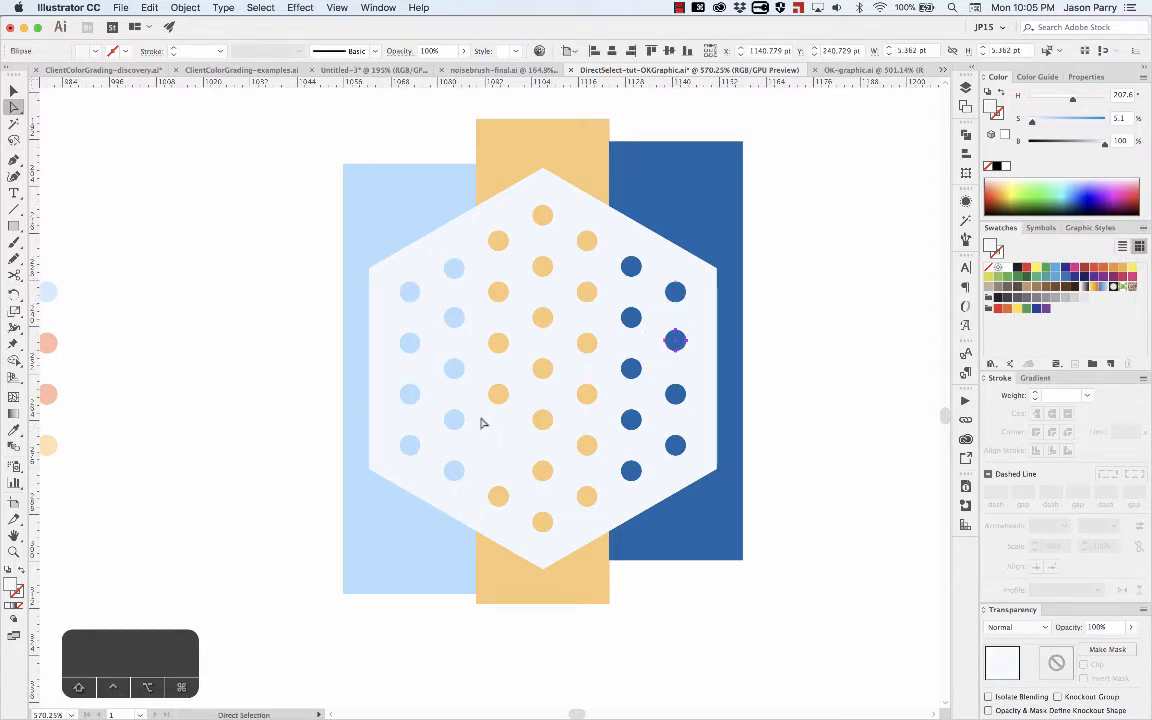
drag(497, 399, 498, 457)
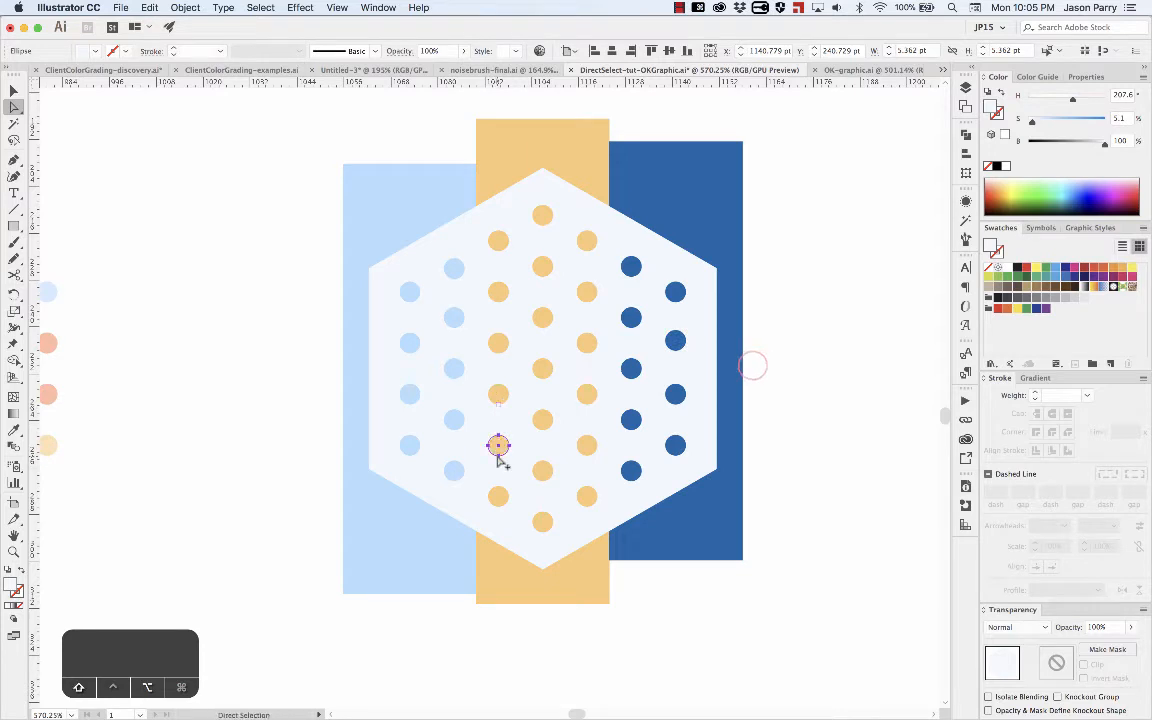
click(755, 371)
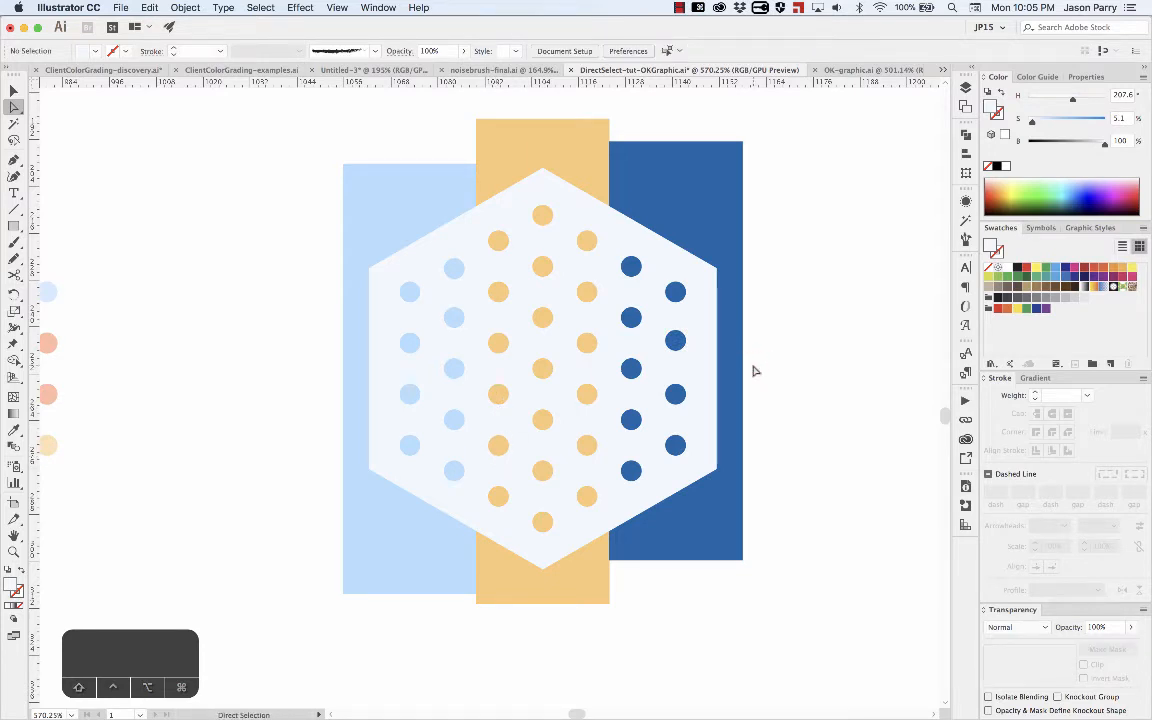
In the alignment example, vertically centre the light blue X on the group of four circles as key object, and deselect.
scroll(755, 371, down, 5)
scroll(755, 371, right, 5)
scroll(755, 371, up, 5)
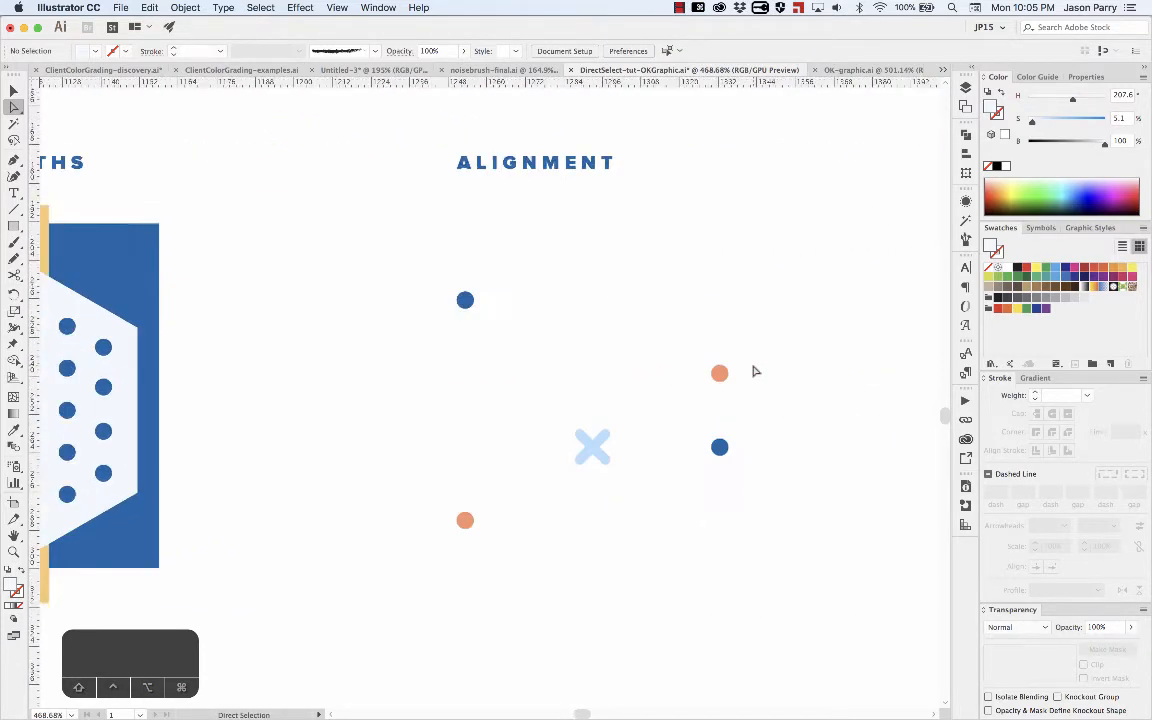
scroll(755, 371, right, 2)
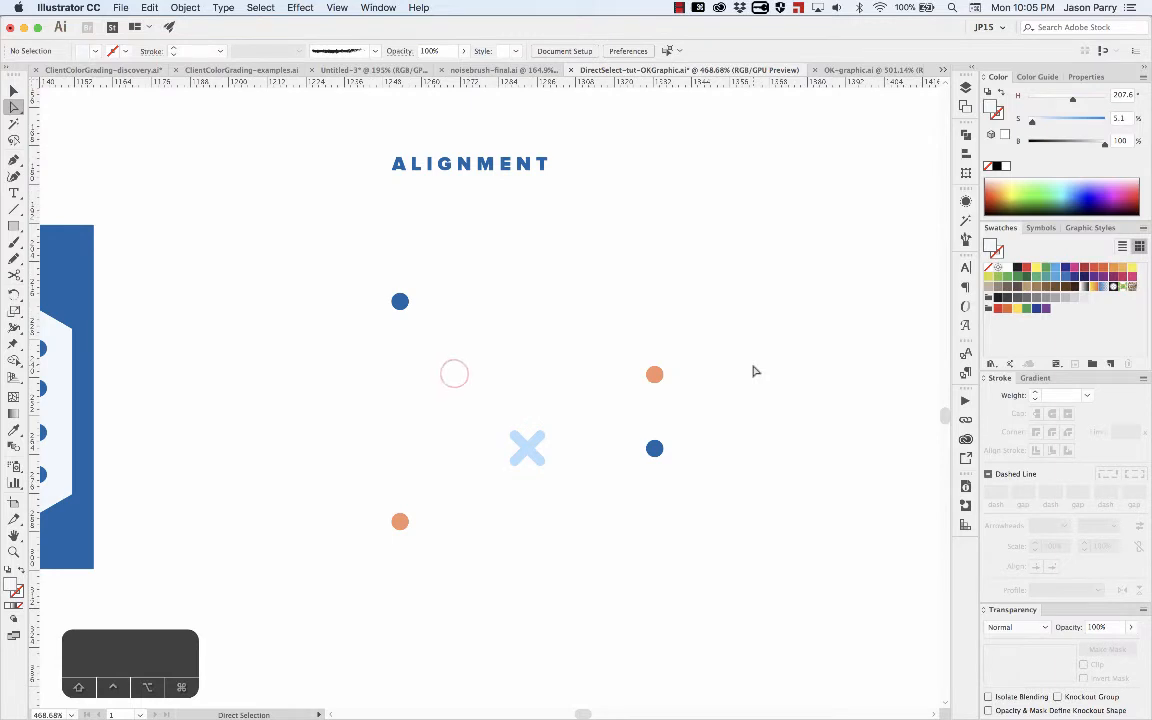
key(space)
drag(455, 373, 492, 384)
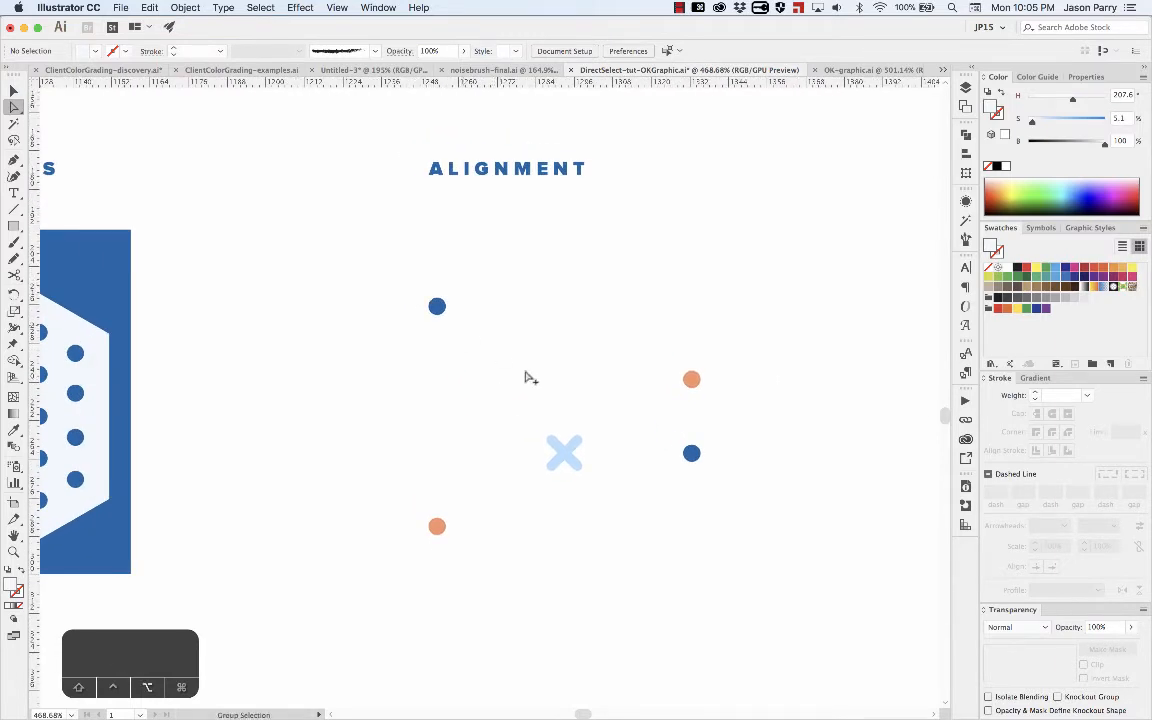
key(v)
click(565, 456)
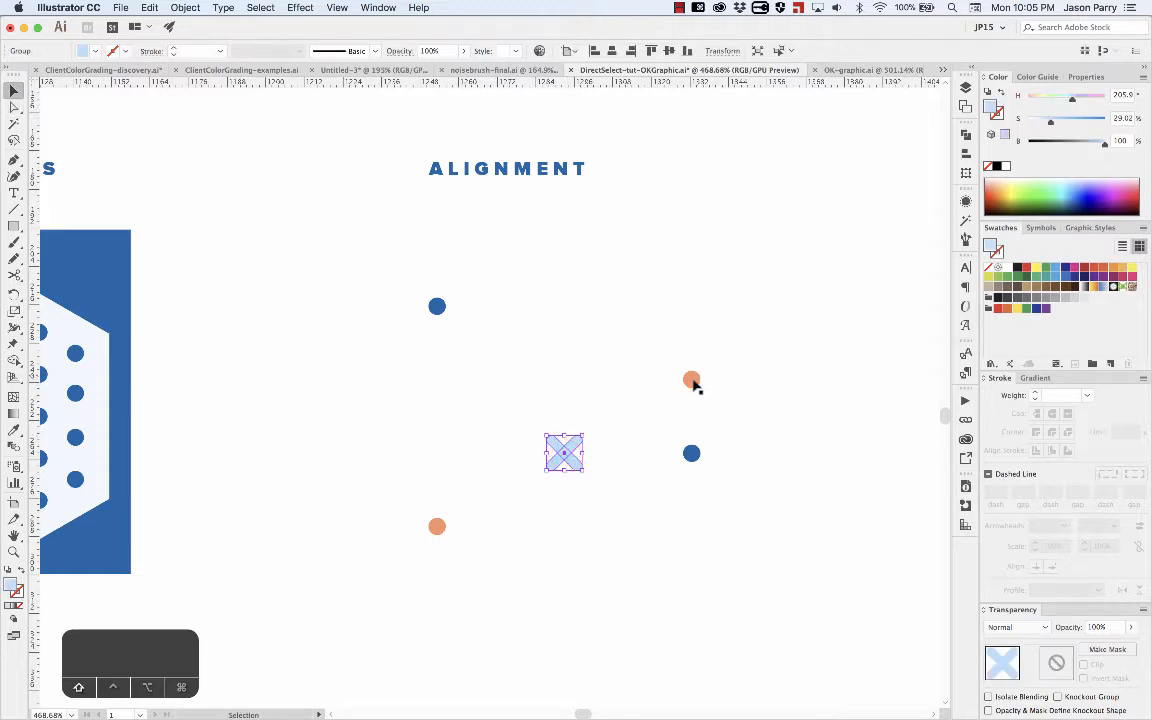
shift+click(692, 381)
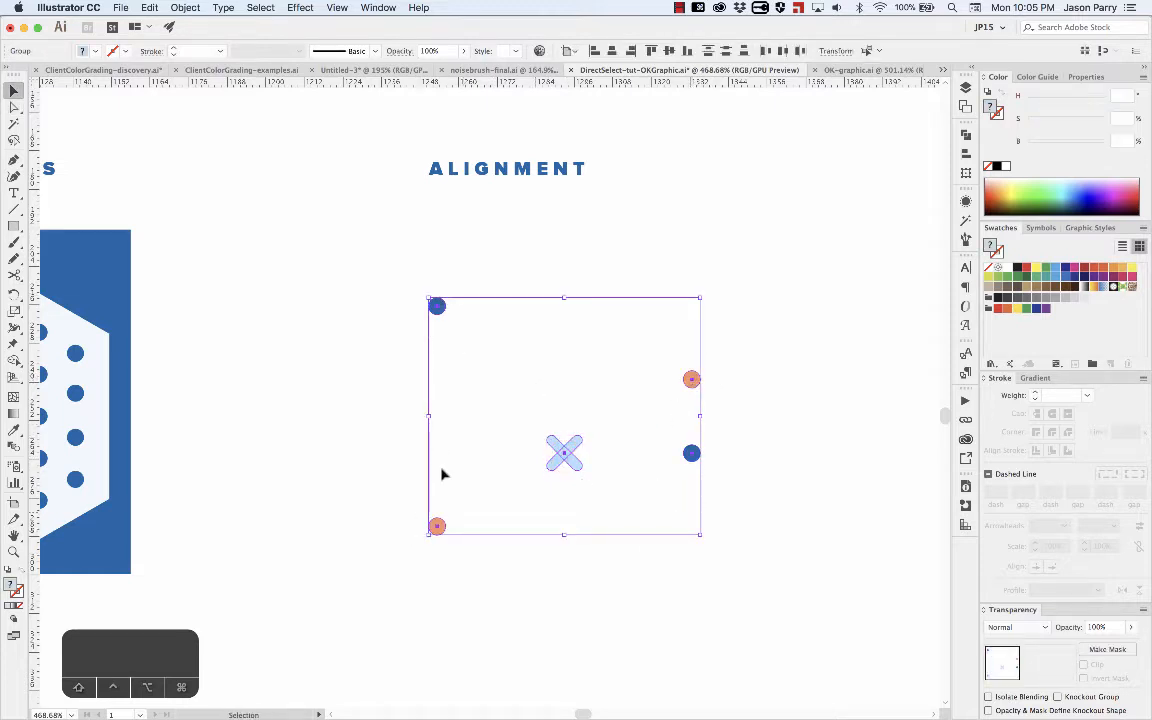
click(692, 379)
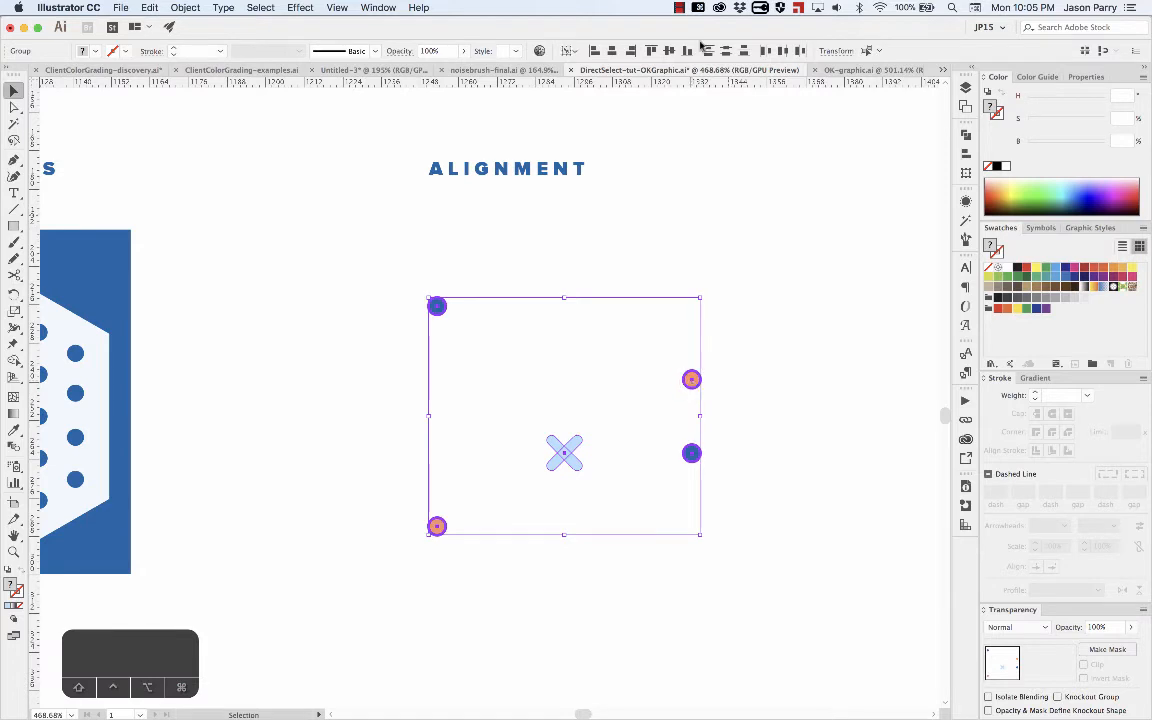
click(670, 51)
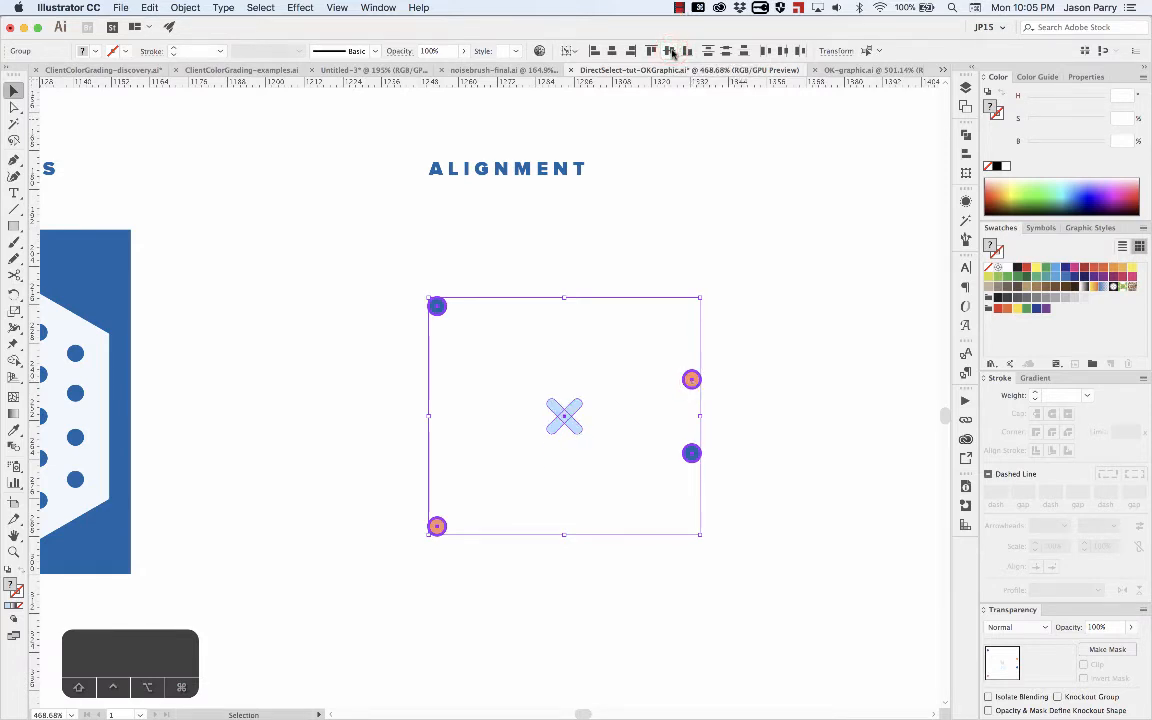
click(630, 277)
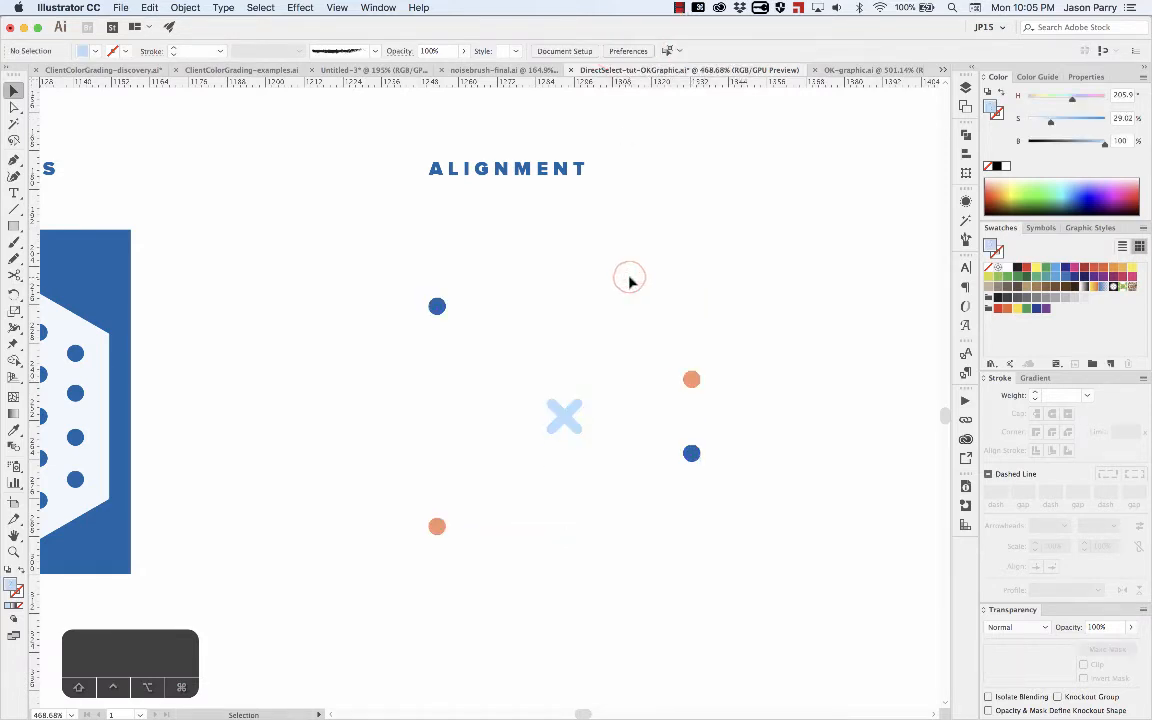
Vertically centre the light blue X on just the two blue circles, using their group as key object, and deselect.
key(a)
drag(545, 378, 617, 496)
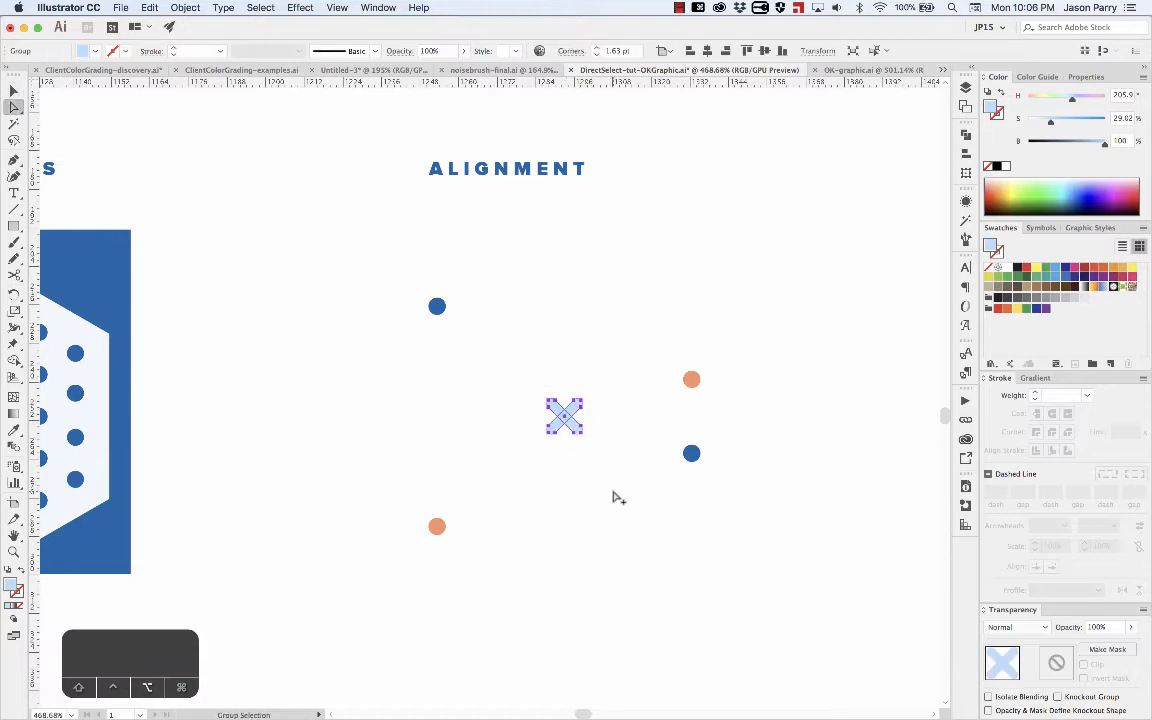
shift+click(691, 454)
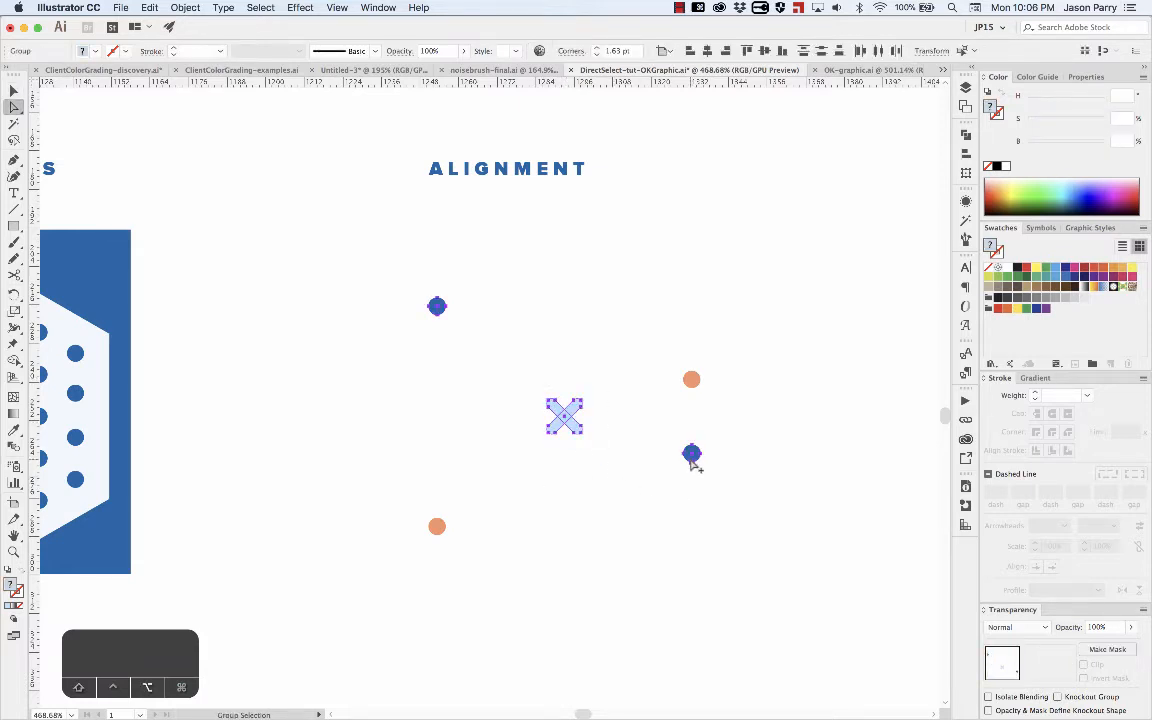
key(v)
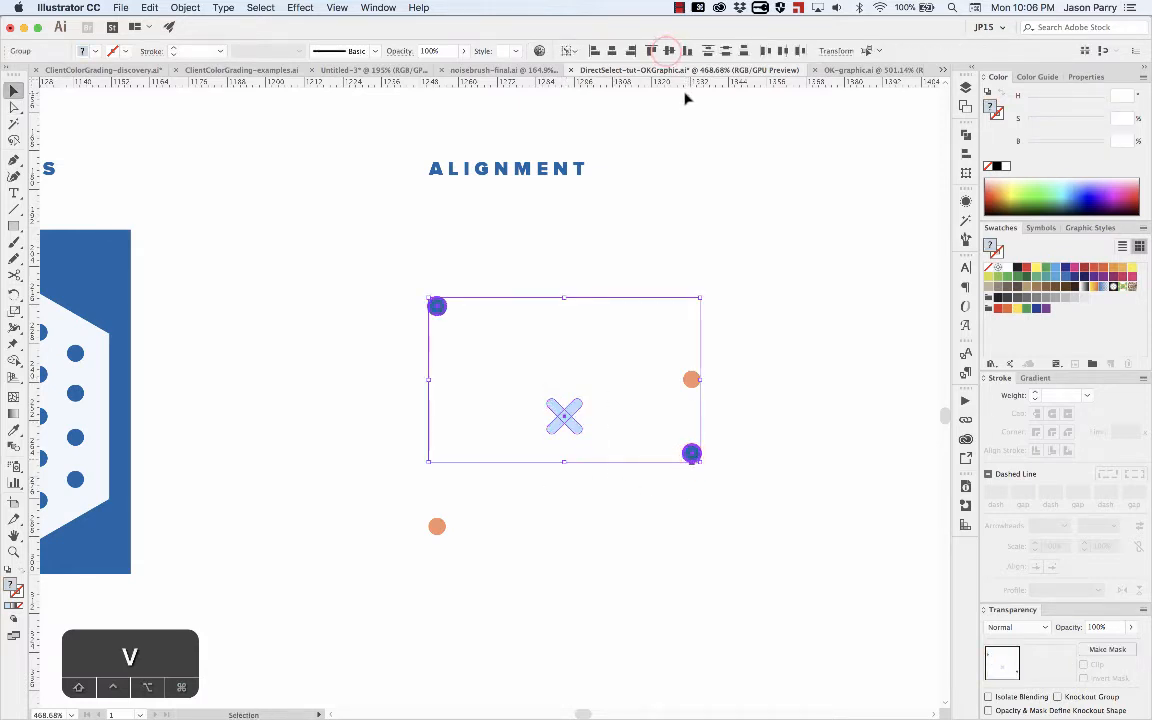
click(668, 51)
click(666, 352)
Vertically centre the light blue X on just the two orange circles, using their group as key object, and deselect.
key(a)
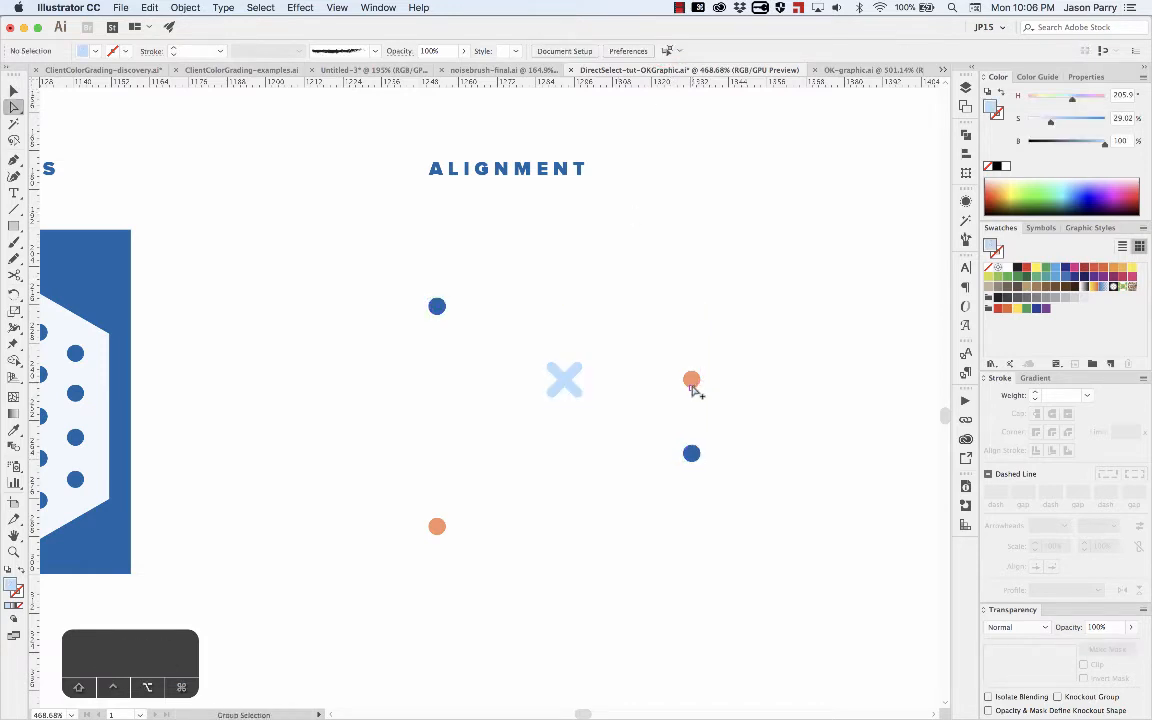
click(691, 379)
key(v)
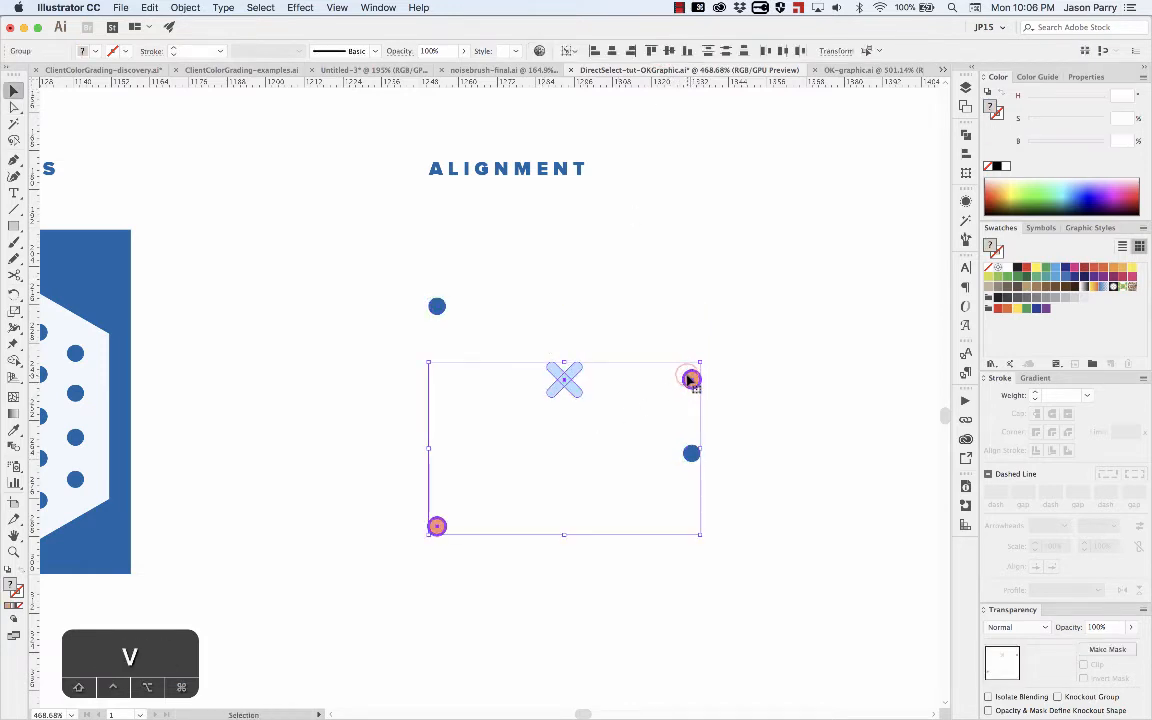
click(665, 53)
scroll(609, 260, down, 2)
click(609, 260)
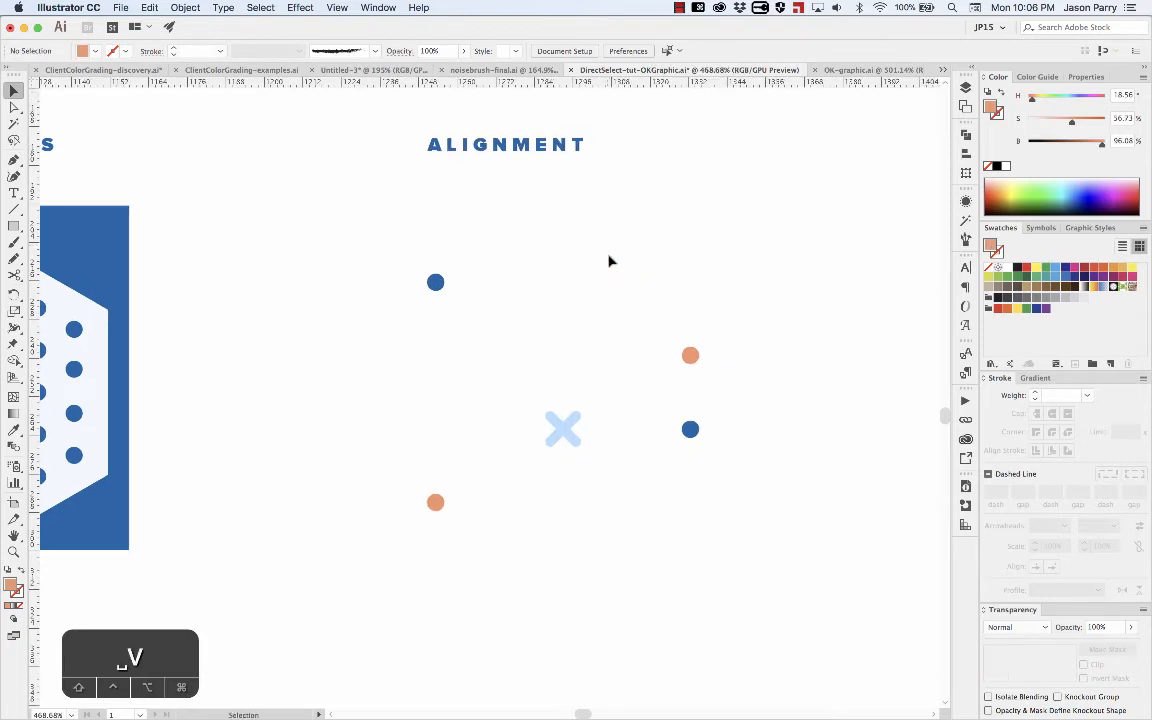
In the OK-hand illustration, use Group Selection to select all the darker shading shapes along the fingers, palm and thumb.
scroll(609, 260, right, 10)
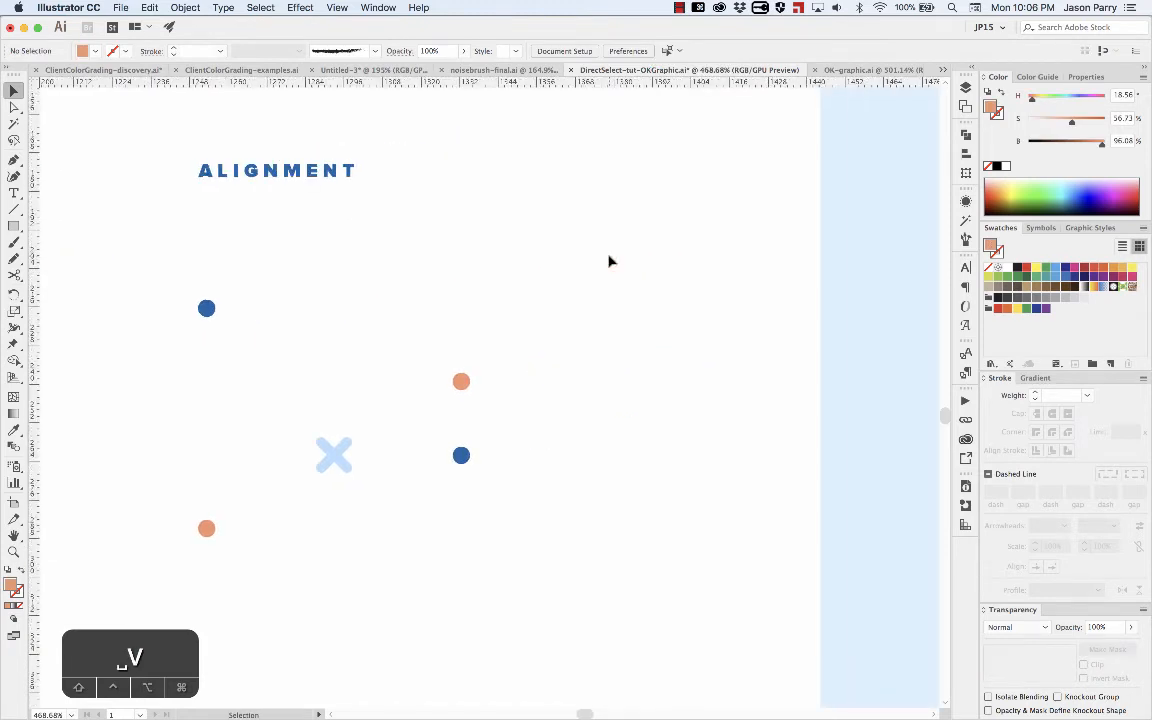
scroll(609, 260, right, 2)
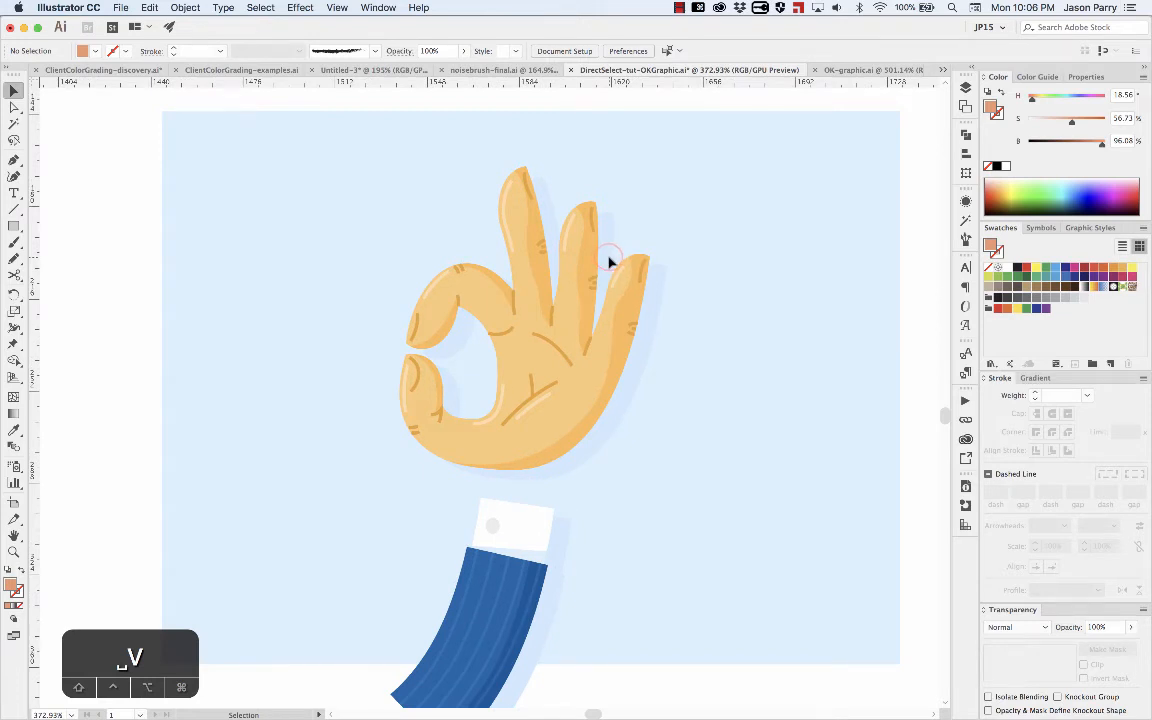
drag(609, 262, 615, 289)
key(a)
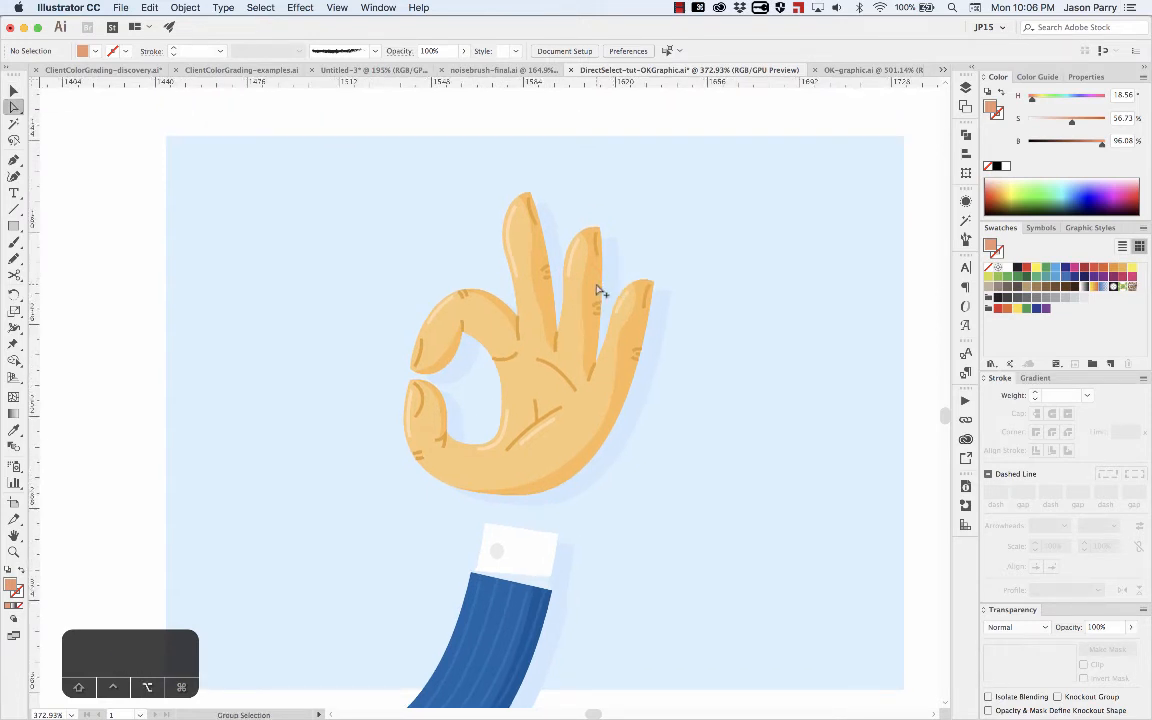
click(545, 262)
shift+click(563, 349)
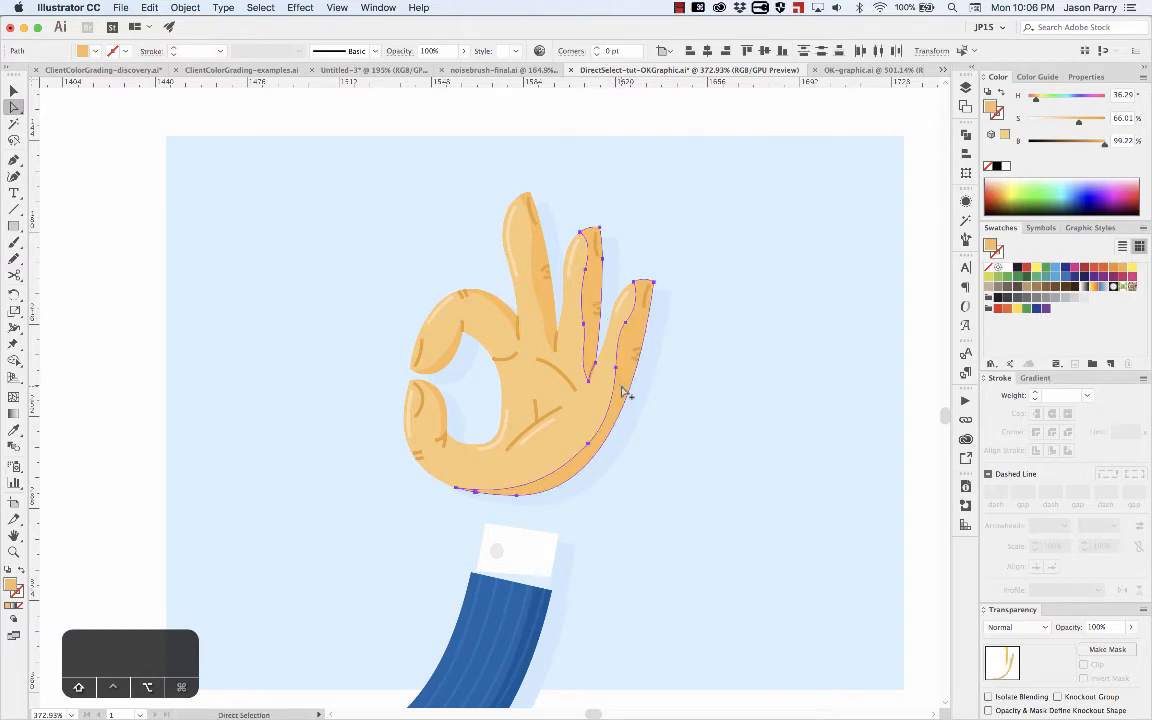
shift+click(533, 304)
shift+click(485, 318)
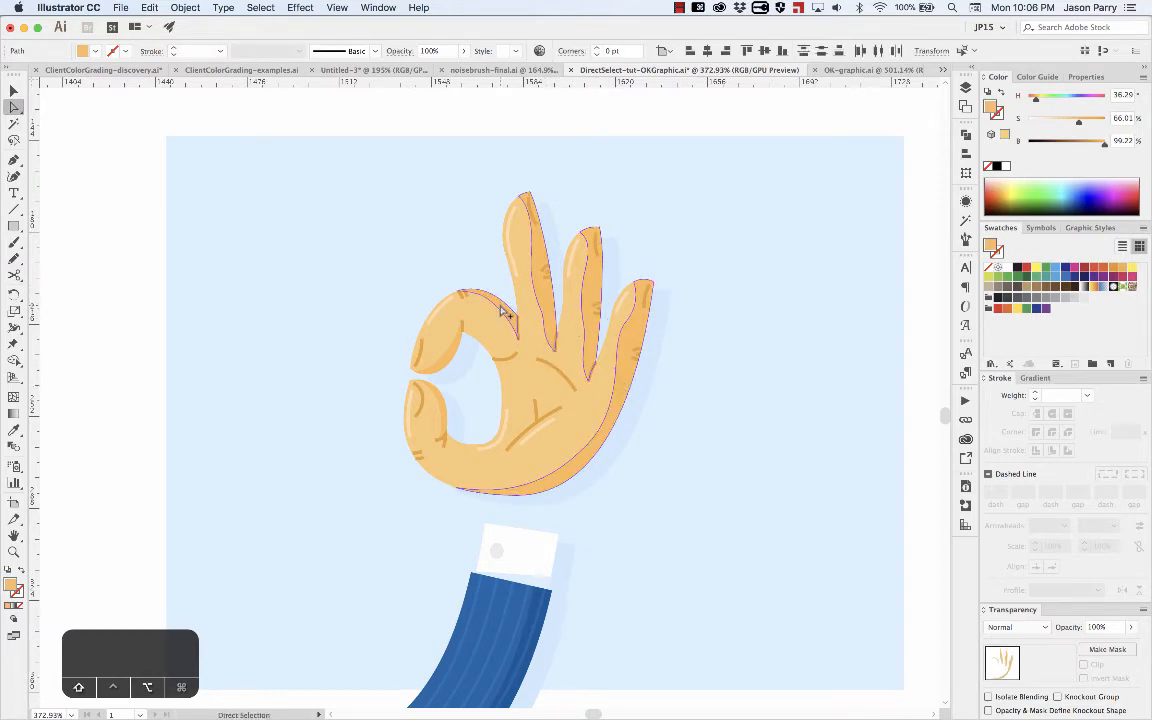
super+click(441, 410)
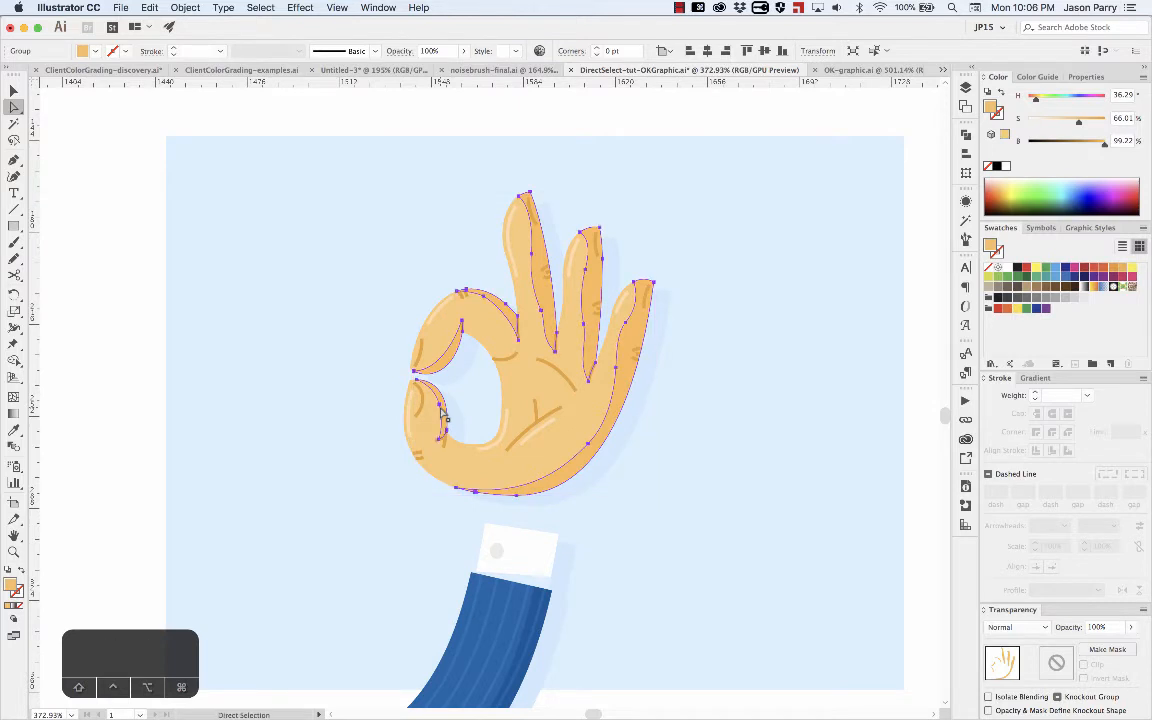
Add the hand's base shape to the selected shading shapes, group them together, and deselect.
shift+click(521, 390)
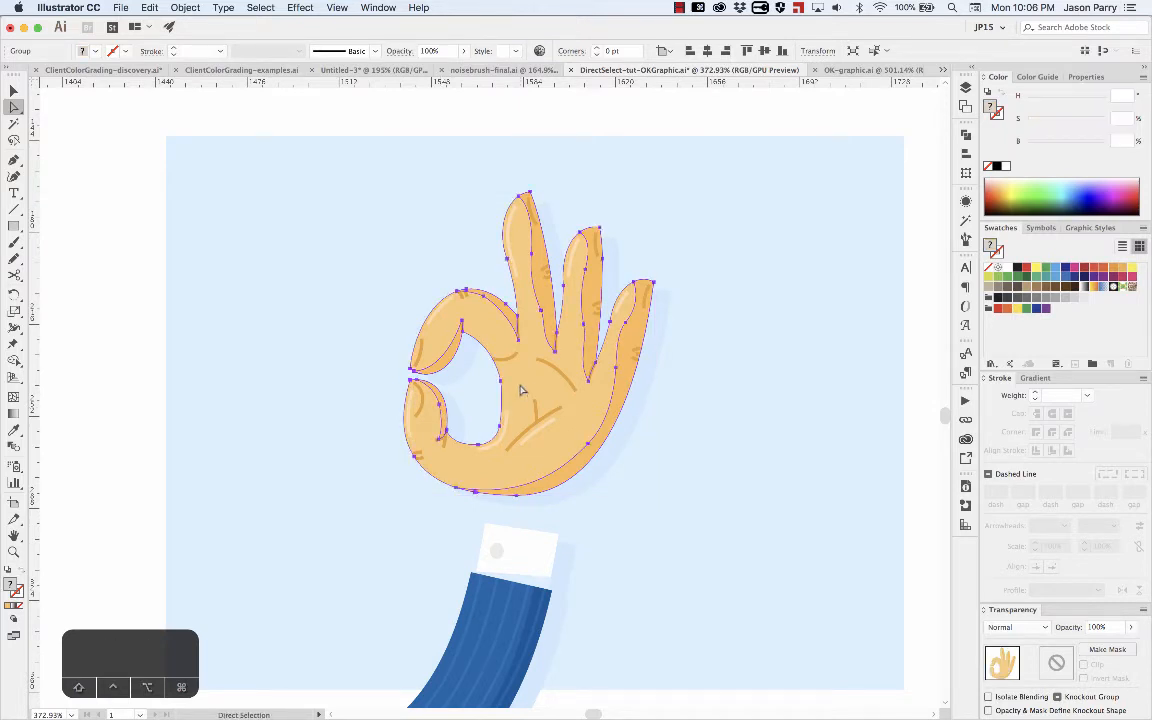
key(super+g)
key(super+shift+a)
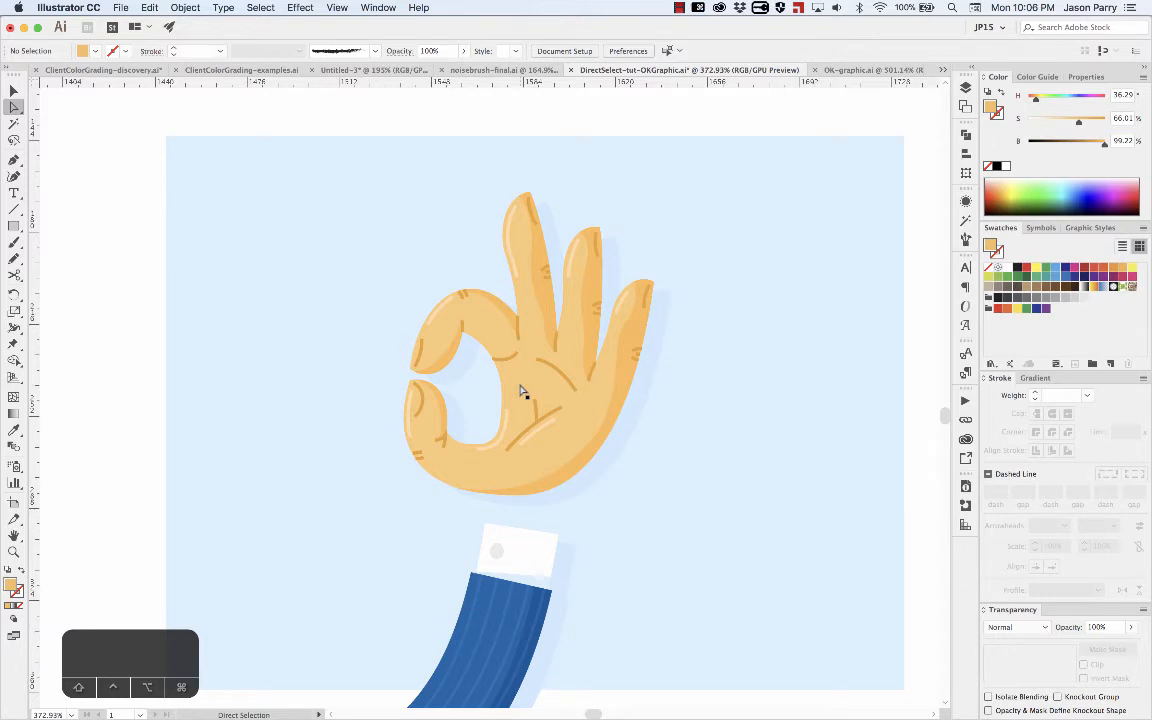
Use Group Selection to select all the hand's shading shapes, set their fill saturation to about 59%, and deselect.
key(alt)
alt+click(543, 300)
alt+click(543, 300)
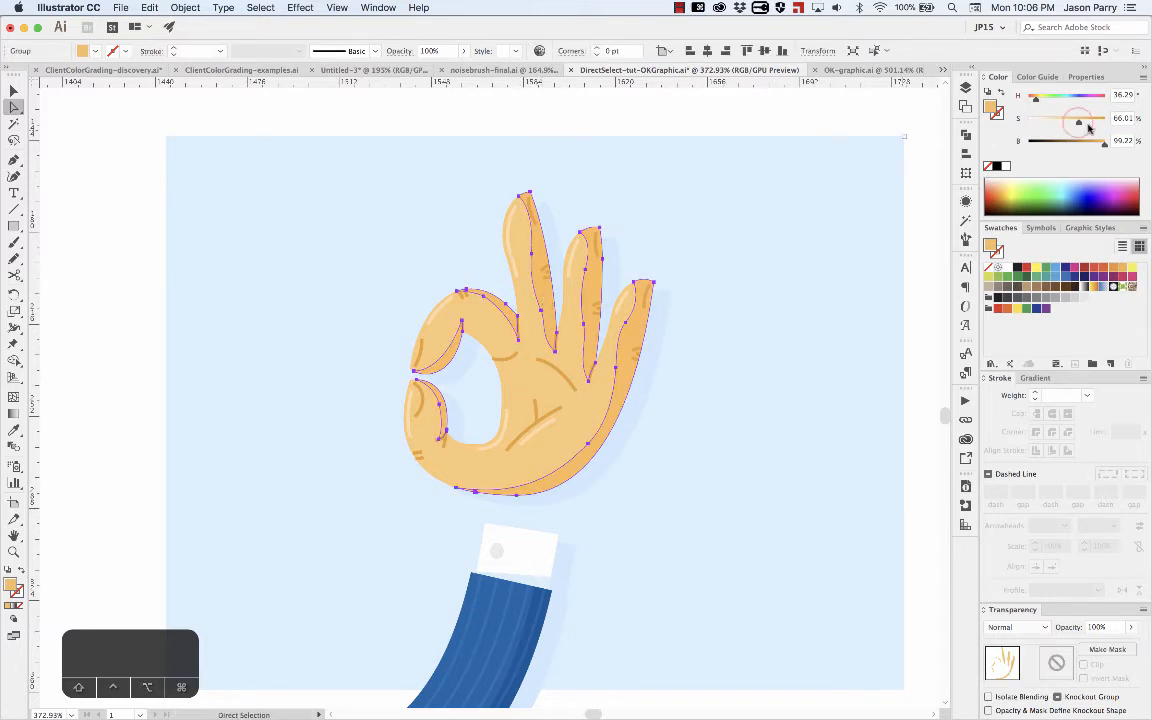
drag(1089, 127, 1080, 125)
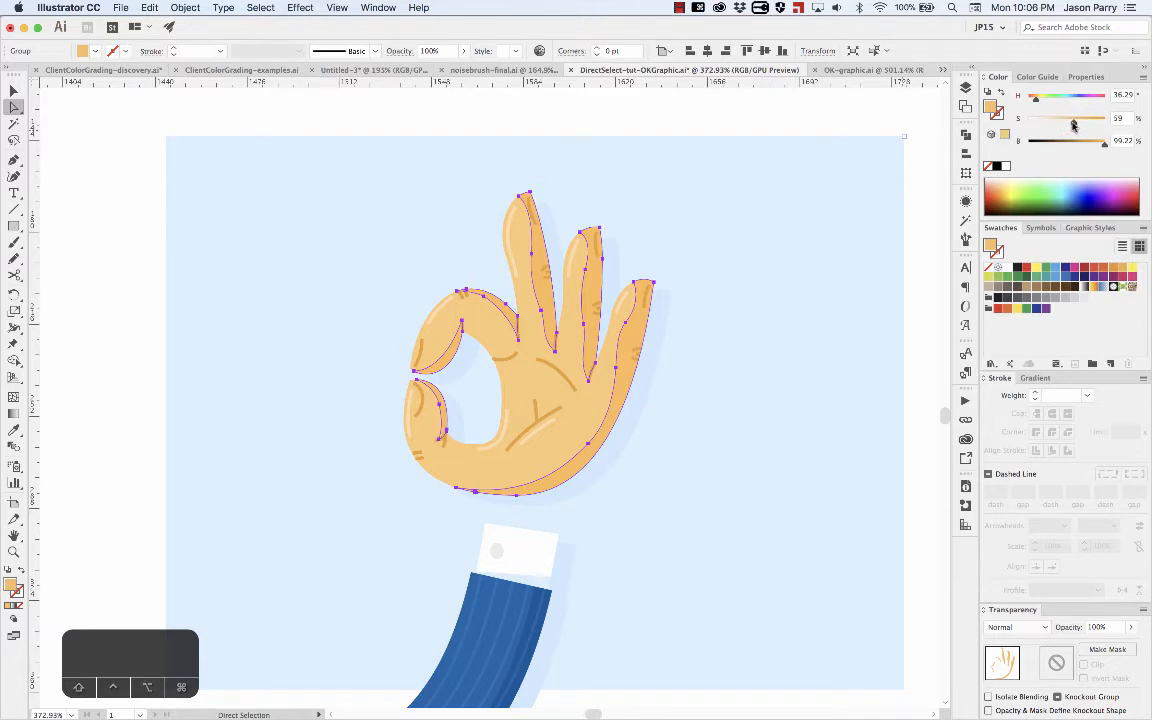
key(alt)
alt+click(587, 328)
key(super+shift+a)
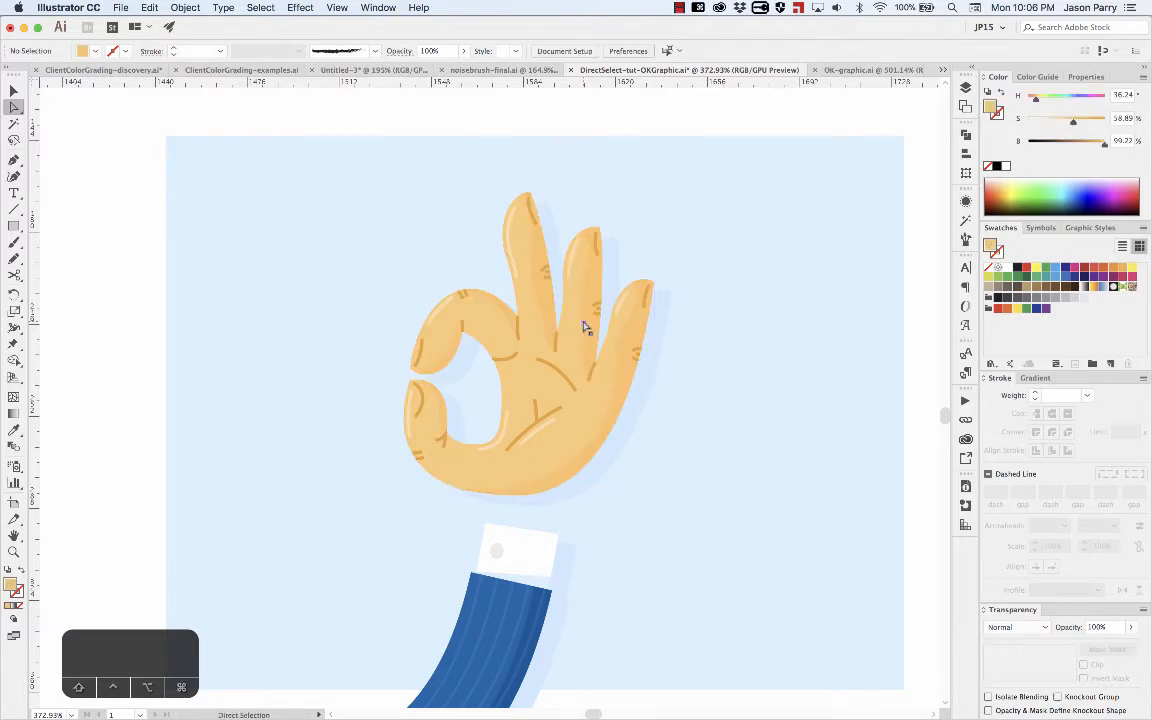
Reselect all the hand's shading shapes with Group Selection, set their fill saturation to about 65%, and deselect.
alt+click(587, 328)
alt+click(587, 328)
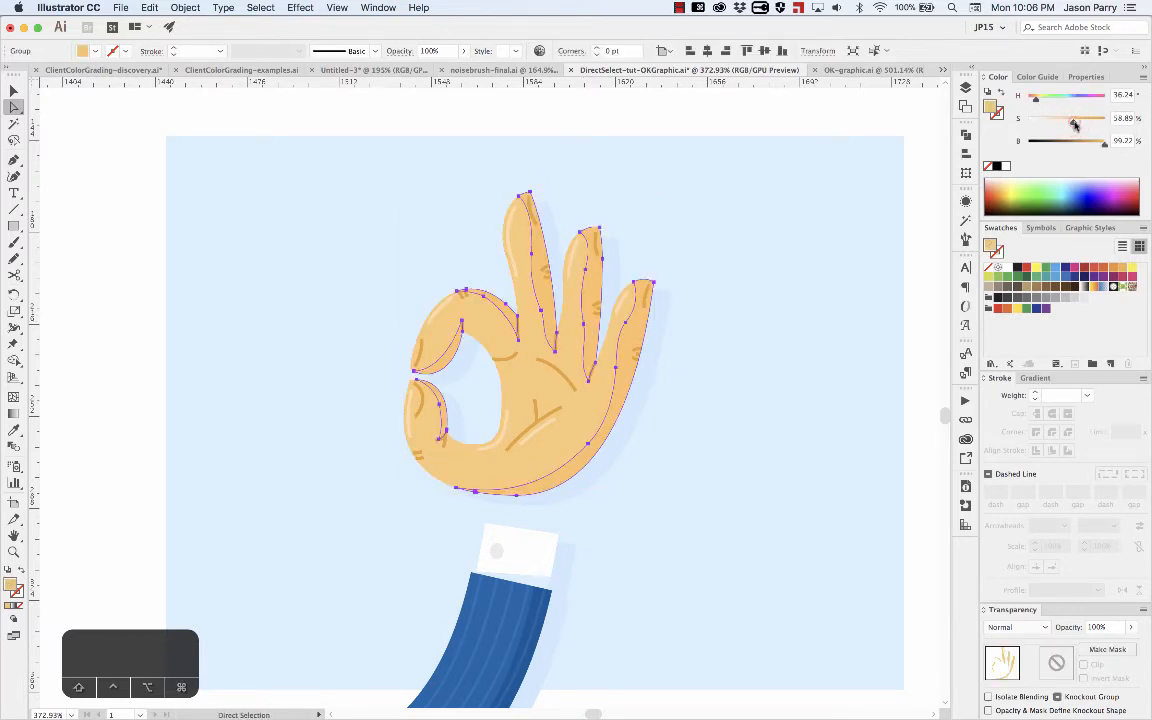
drag(1077, 124, 1078, 124)
key(super+shift+a)
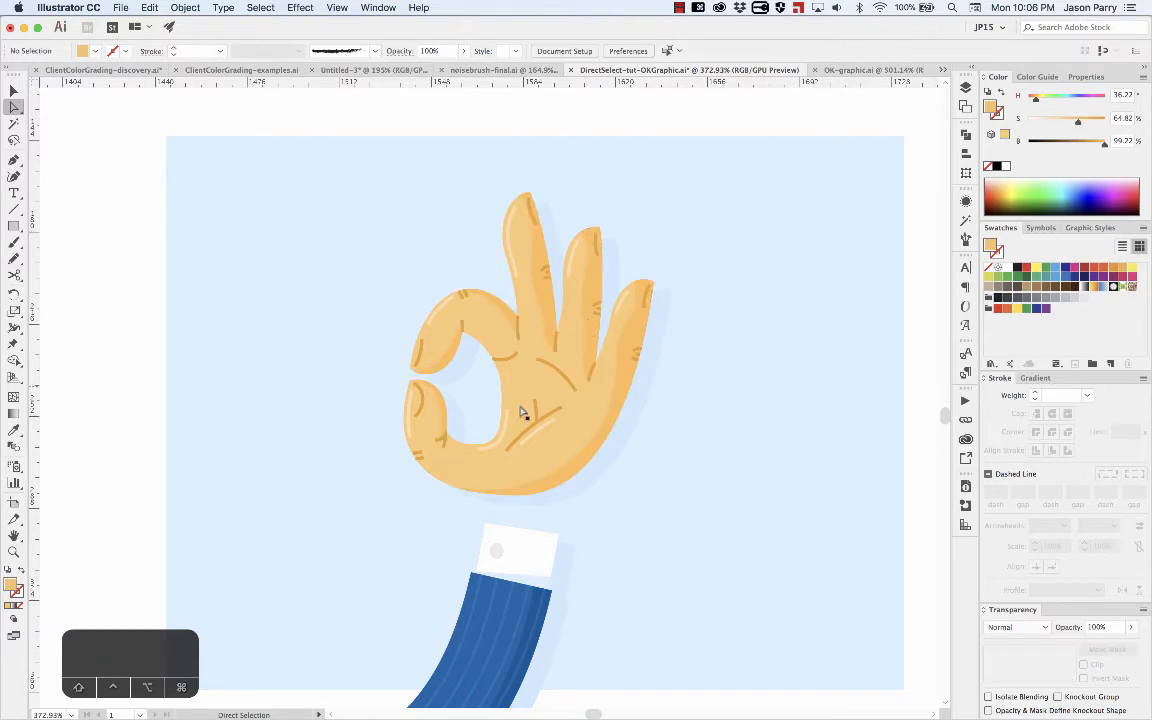
Examine the hand's nested grouping by selecting from the base shape and from the shading up to their parent group, deselecting each time.
key(alt)
alt+click(530, 384)
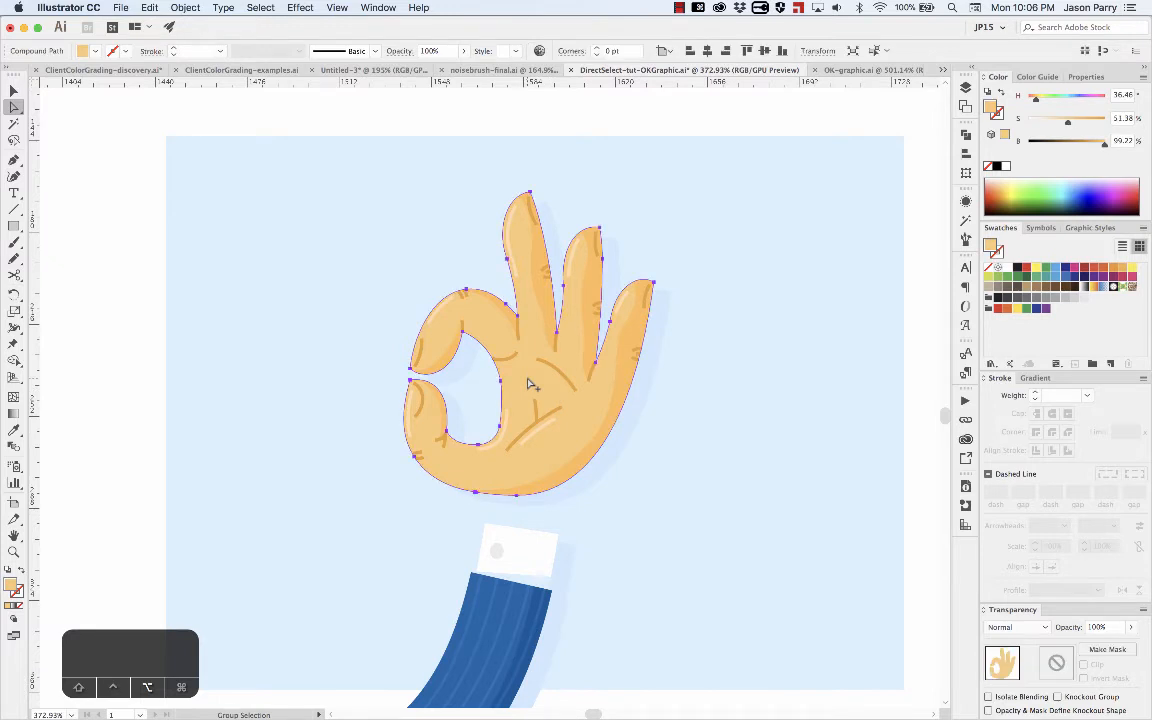
alt+click(530, 384)
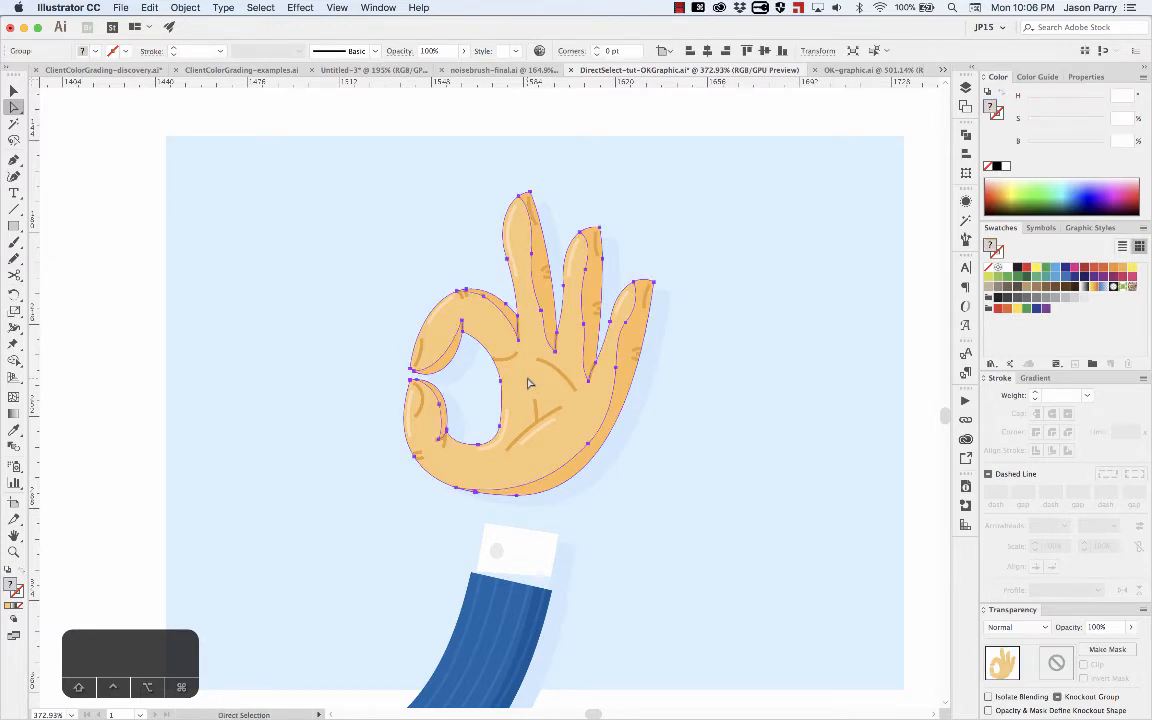
alt+click(363, 128)
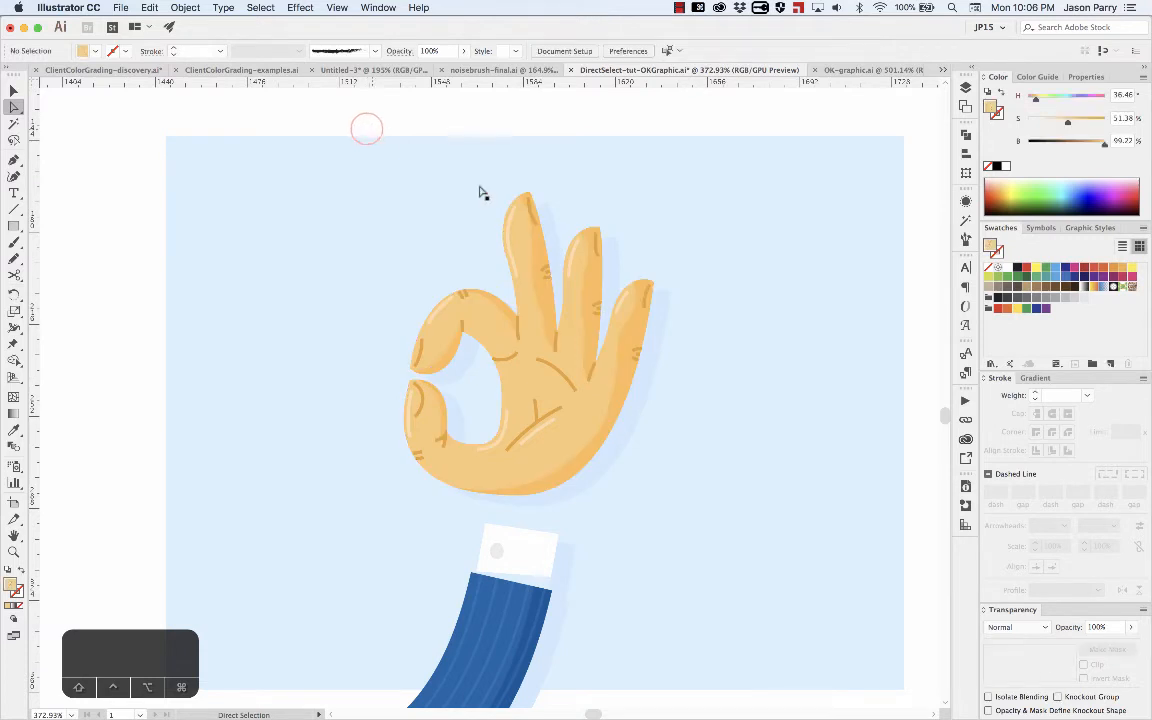
alt+click(551, 306)
alt+click(551, 306)
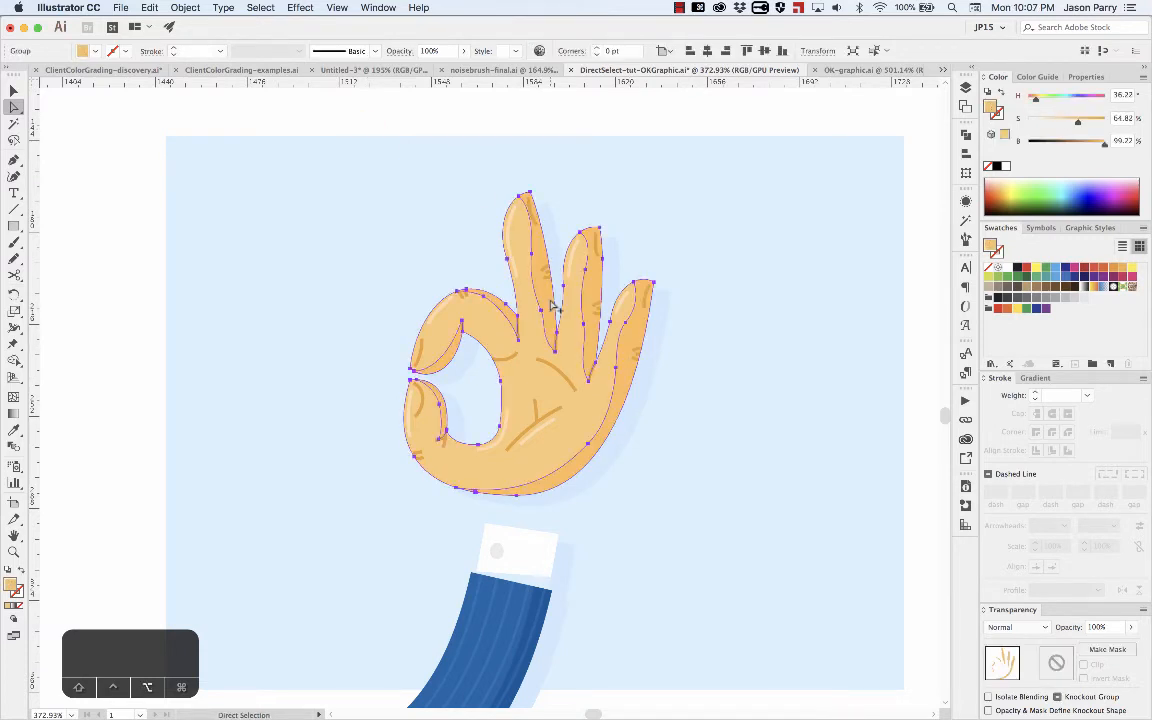
alt+click(590, 117)
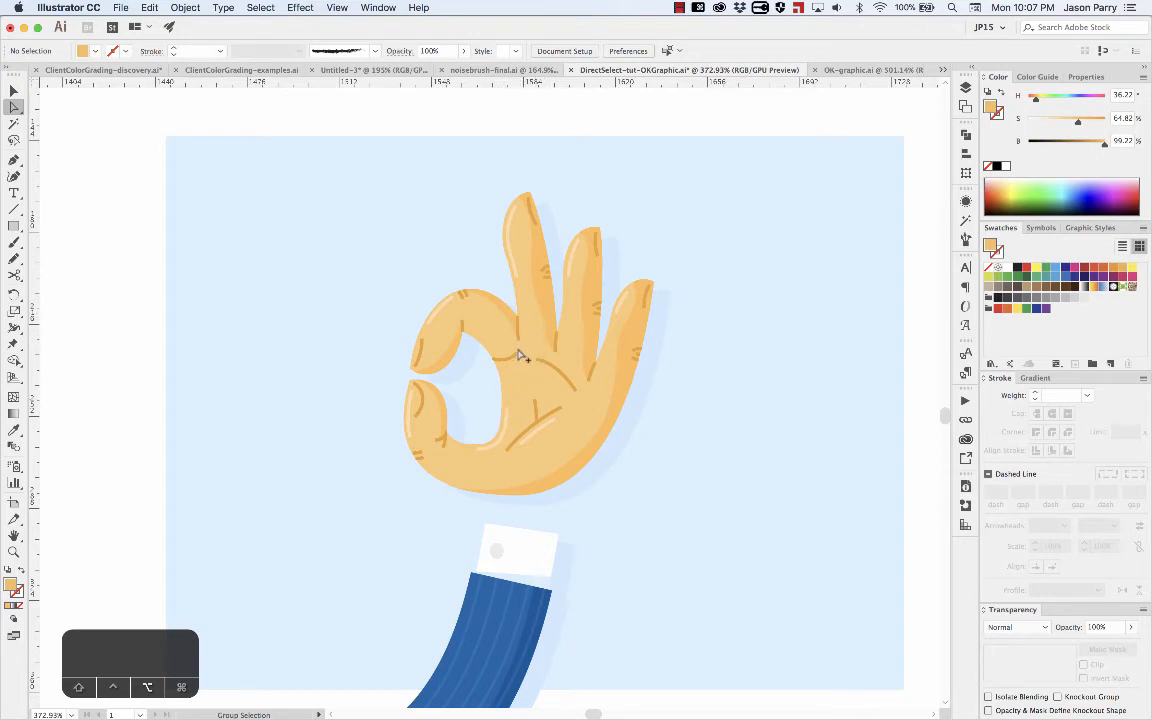
Select the whole hand, arm and shadow artwork with a marquee, group it, and deselect.
key(v)
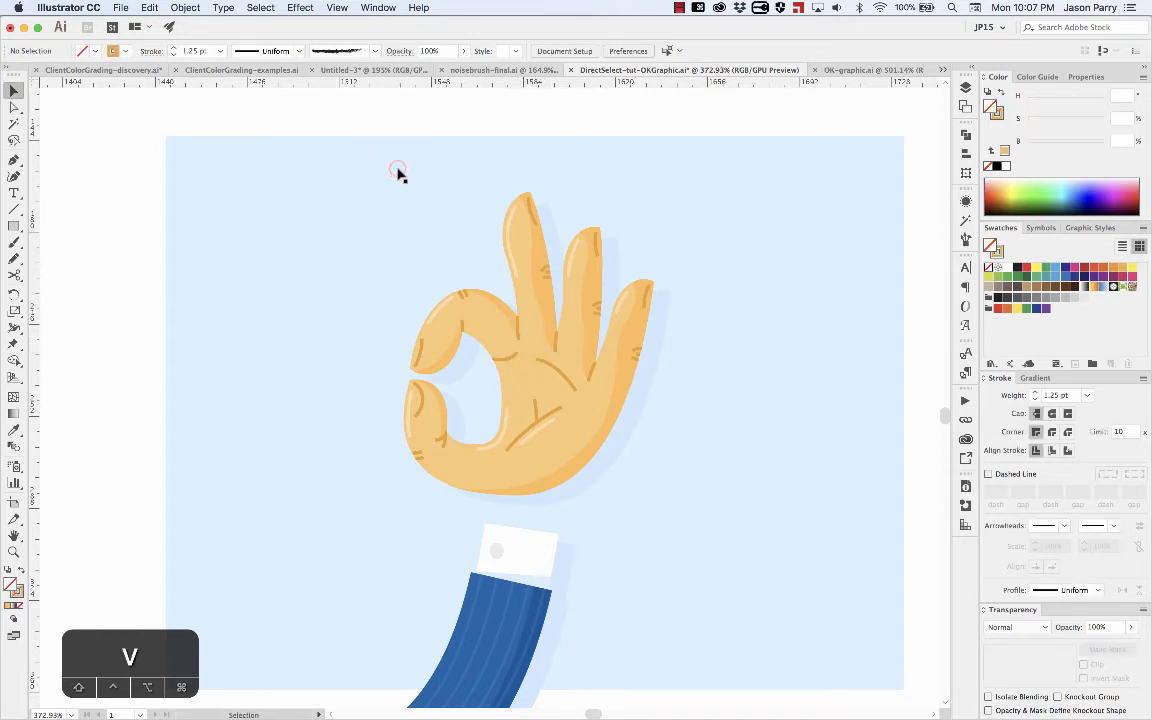
click(397, 173)
scroll(397, 173, down, 2)
drag(352, 116, 636, 640)
key(super+g)
key(super+shift+a)
scroll(496, 311, up, 3)
Isolate the artwork group, select all the dark crease lines by stroke colour with the Magic Wand, group them, and exit isolation.
key(v)
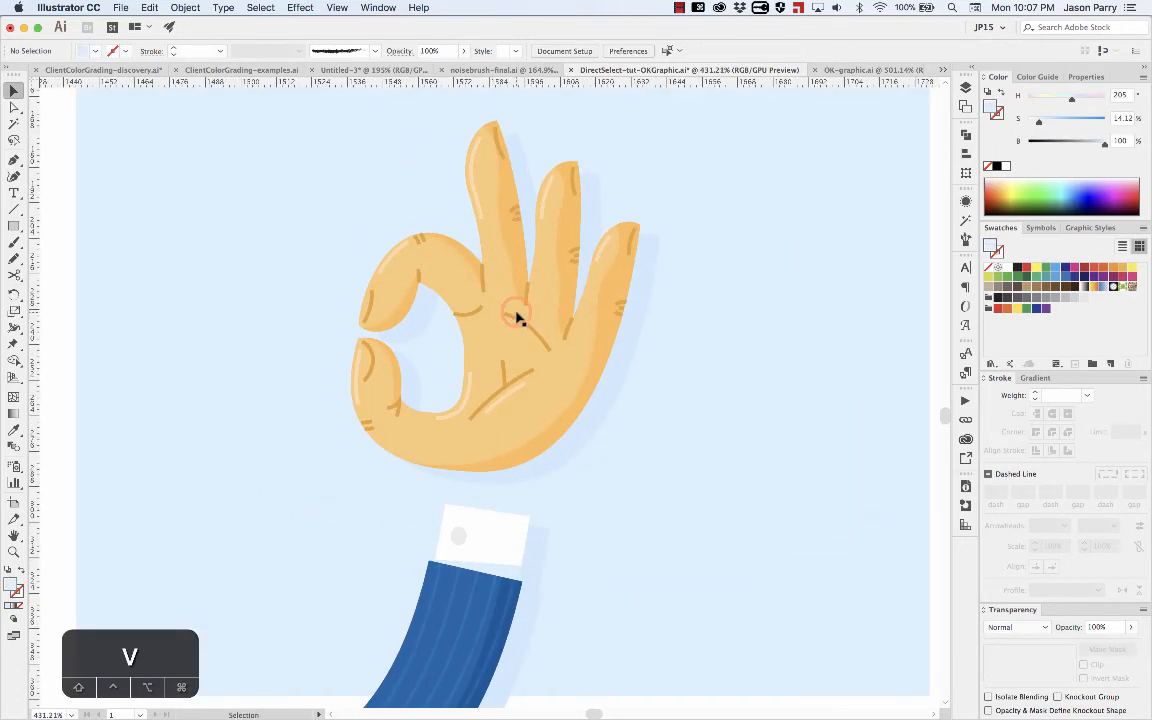
double_click(516, 316)
key(y)
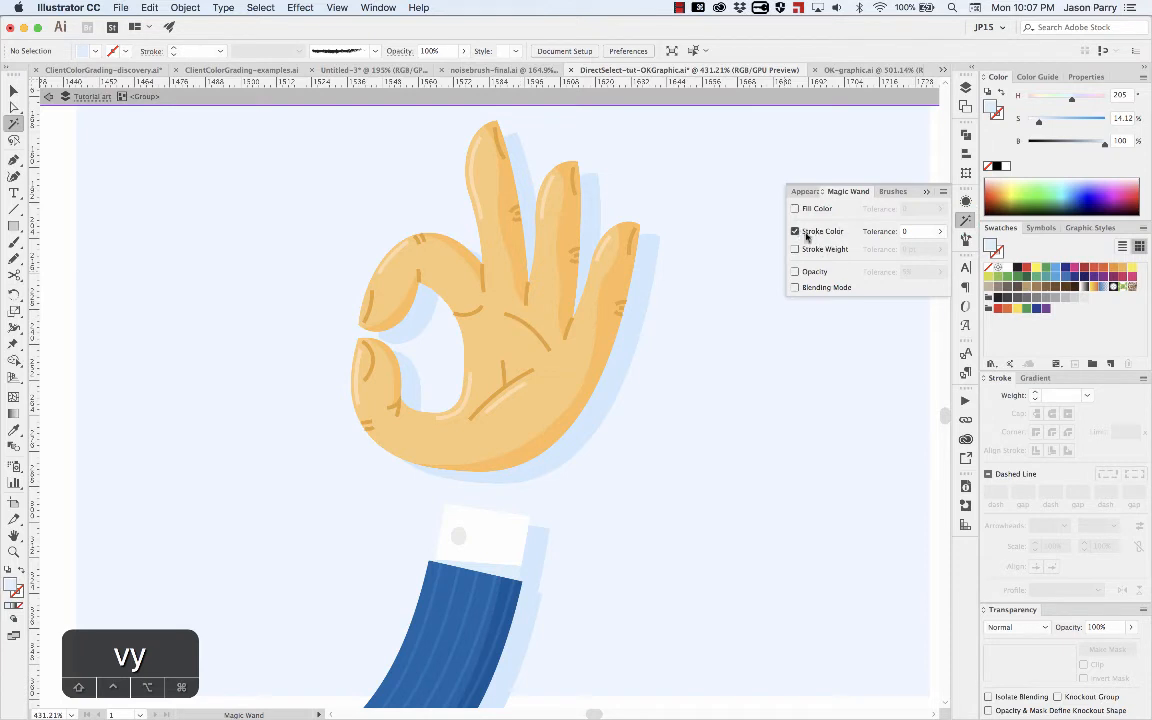
click(514, 318)
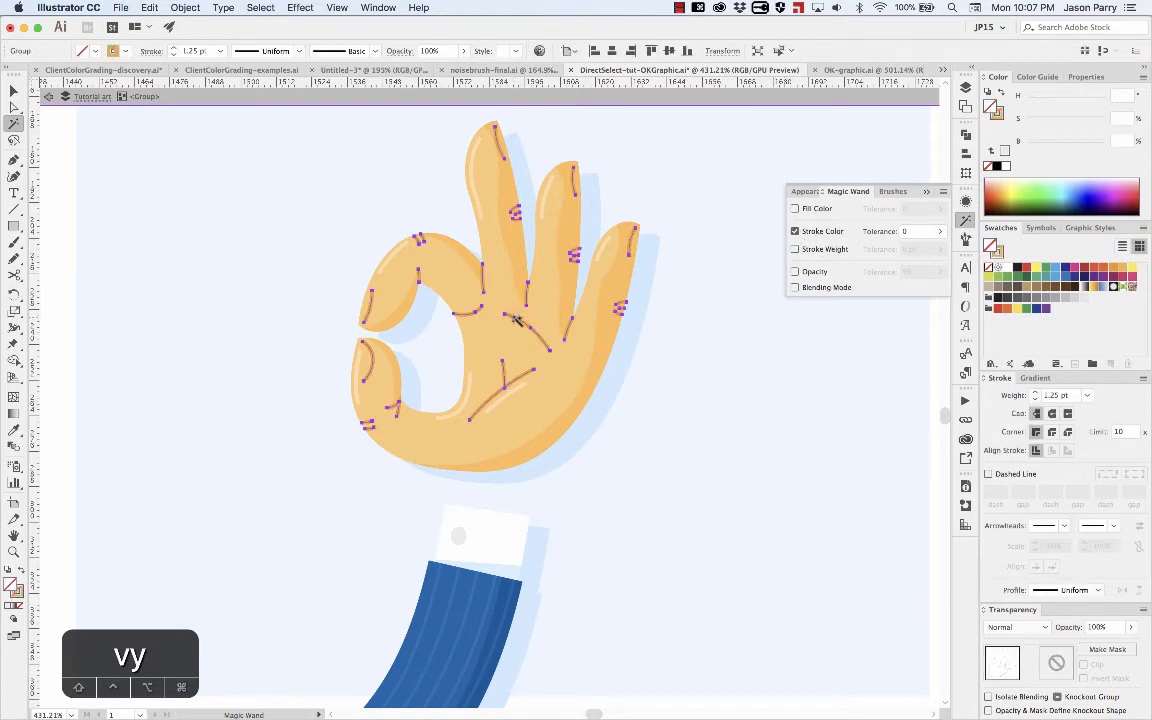
key(super+shift+a)
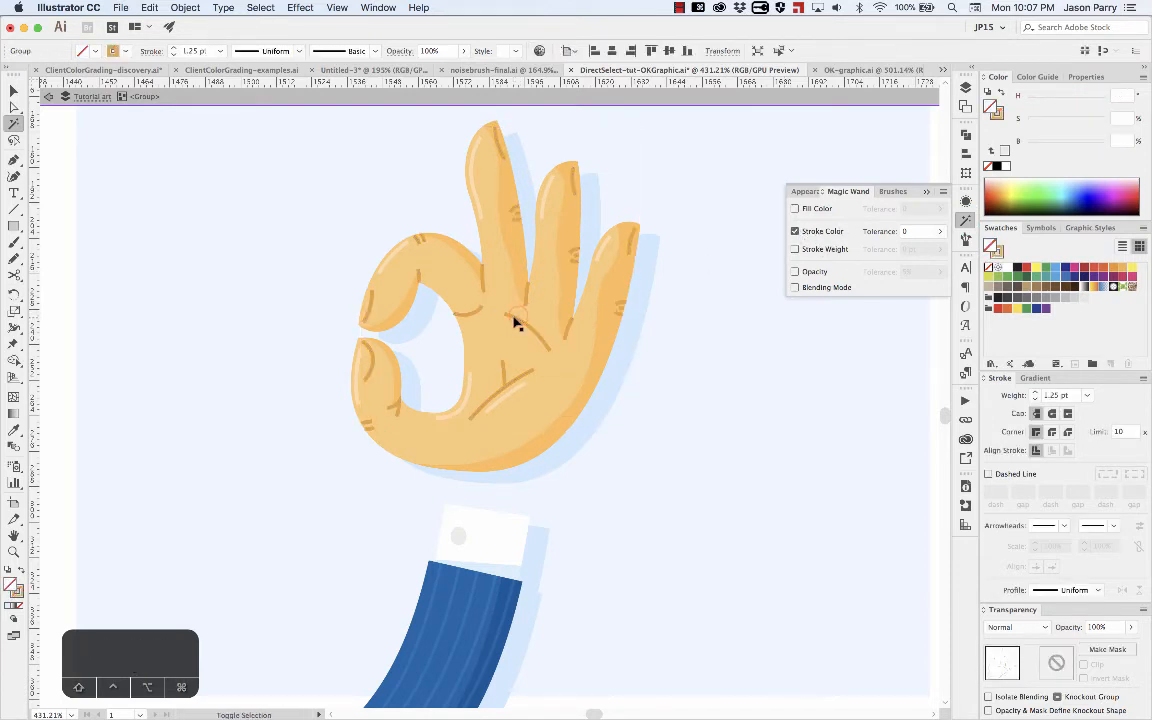
drag(514, 320, 512, 347)
key(v)
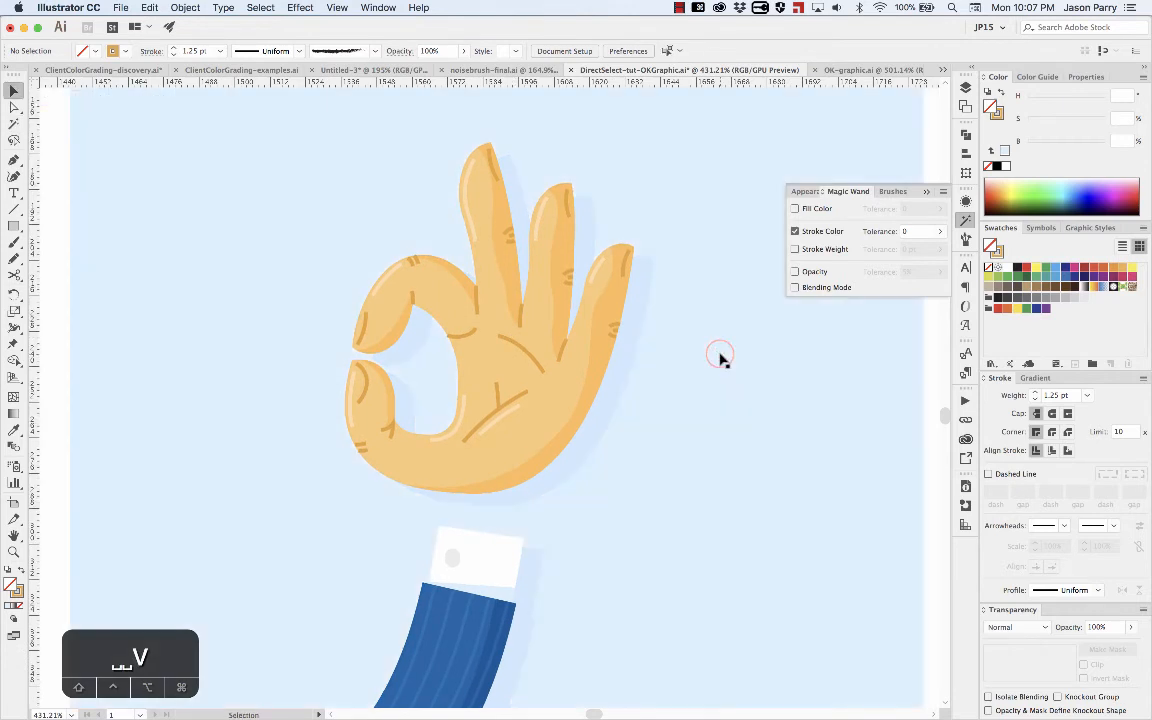
Select all the light highlight lines on the palm, thumb and fingers with Direct Selection, group them, and deselect.
scroll(720, 354, down, 2)
key(a)
click(527, 339)
shift+click(509, 334)
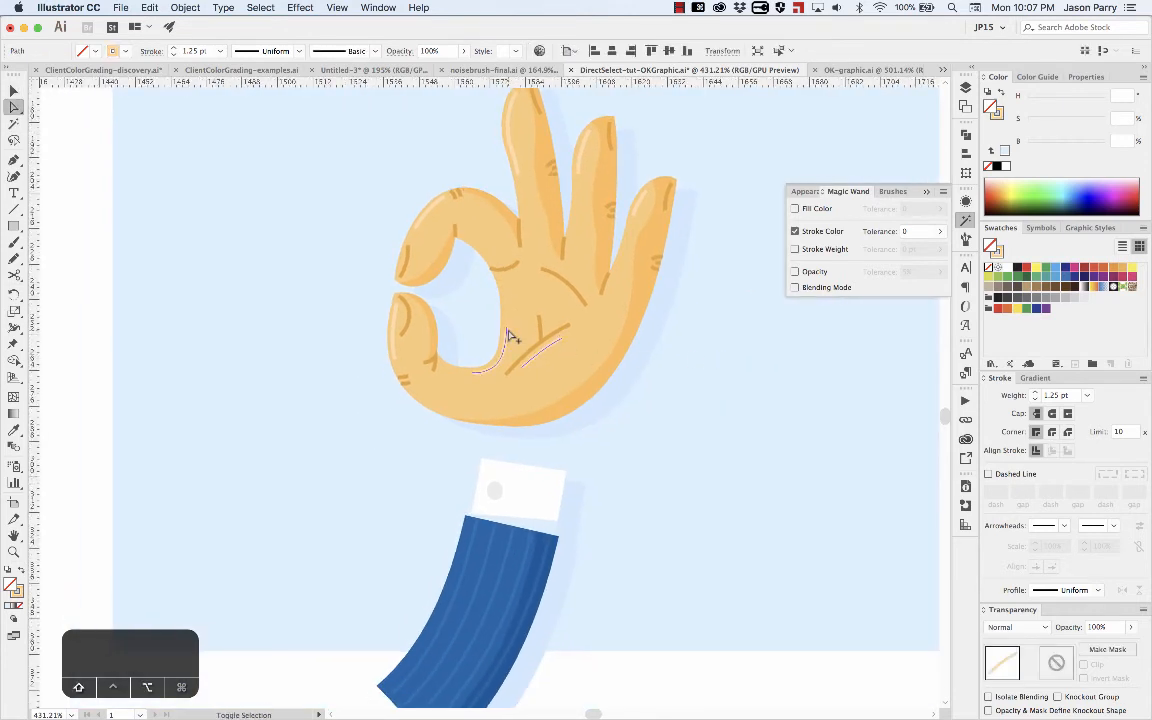
shift+click(437, 205)
shift+click(396, 318)
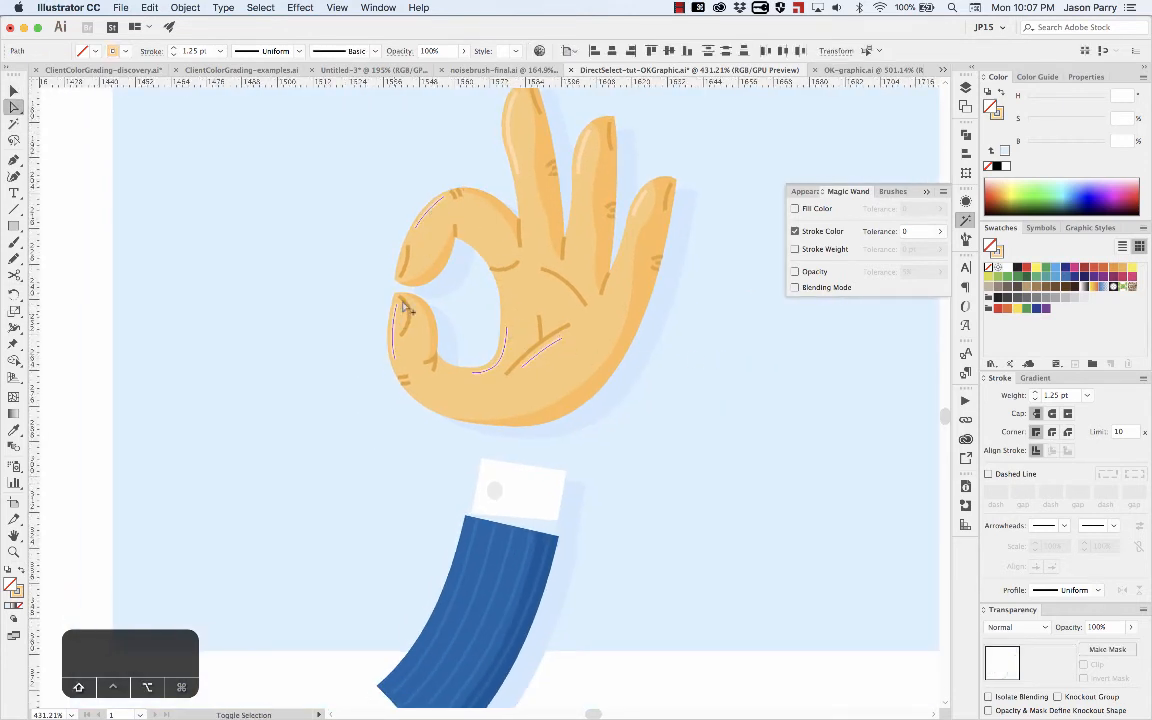
shift+click(517, 155)
shift+click(642, 204)
key(shift+super+a)
drag(636, 207, 635, 272)
key(a)
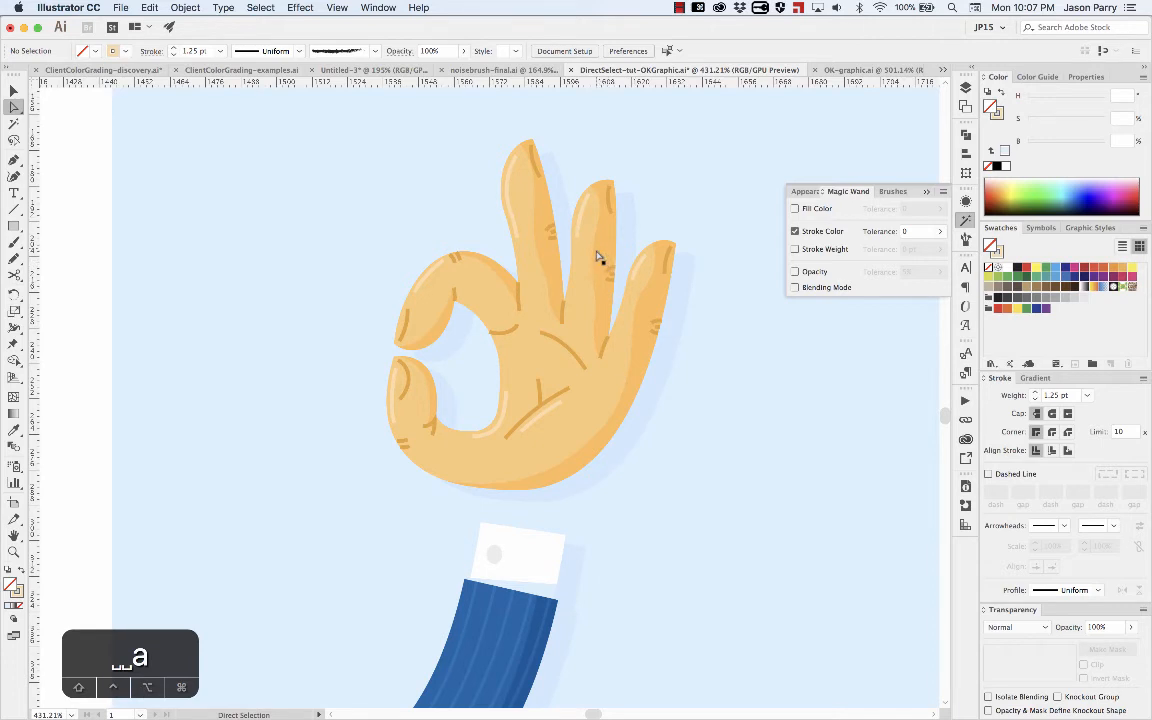
Select the crease-line and highlight-line groups together, set their stroke weight to 0.9 pt, and deselect.
alt+click(611, 276)
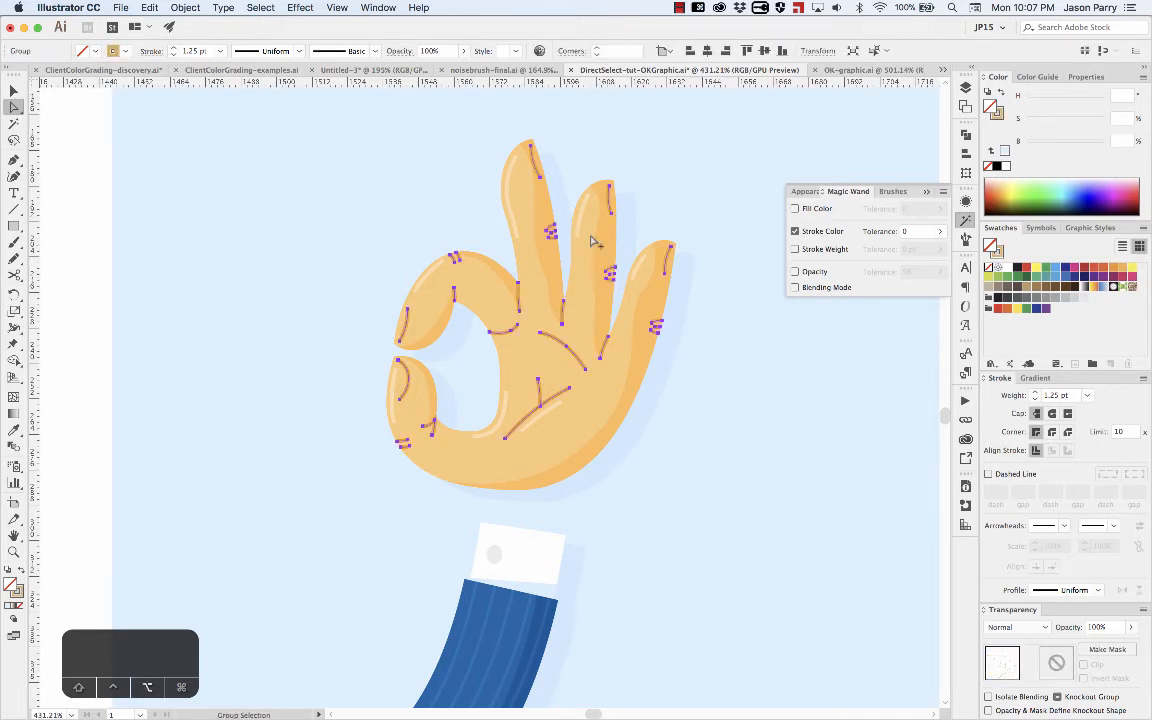
shift+click(578, 240)
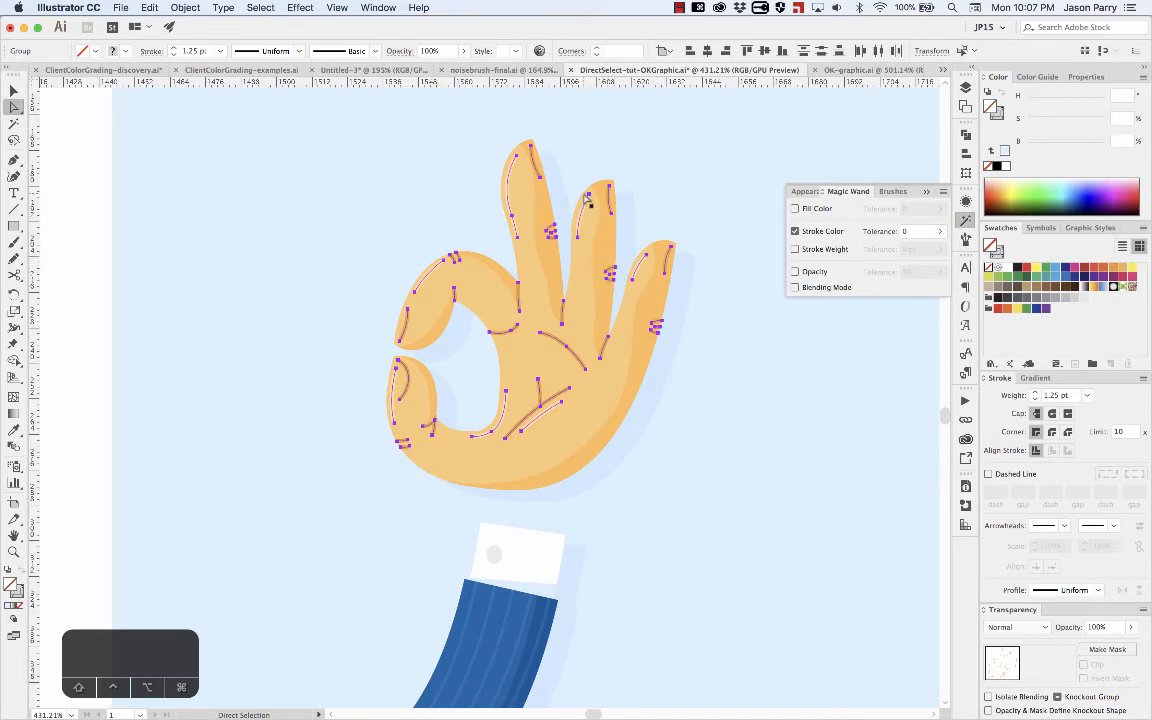
click(1057, 395)
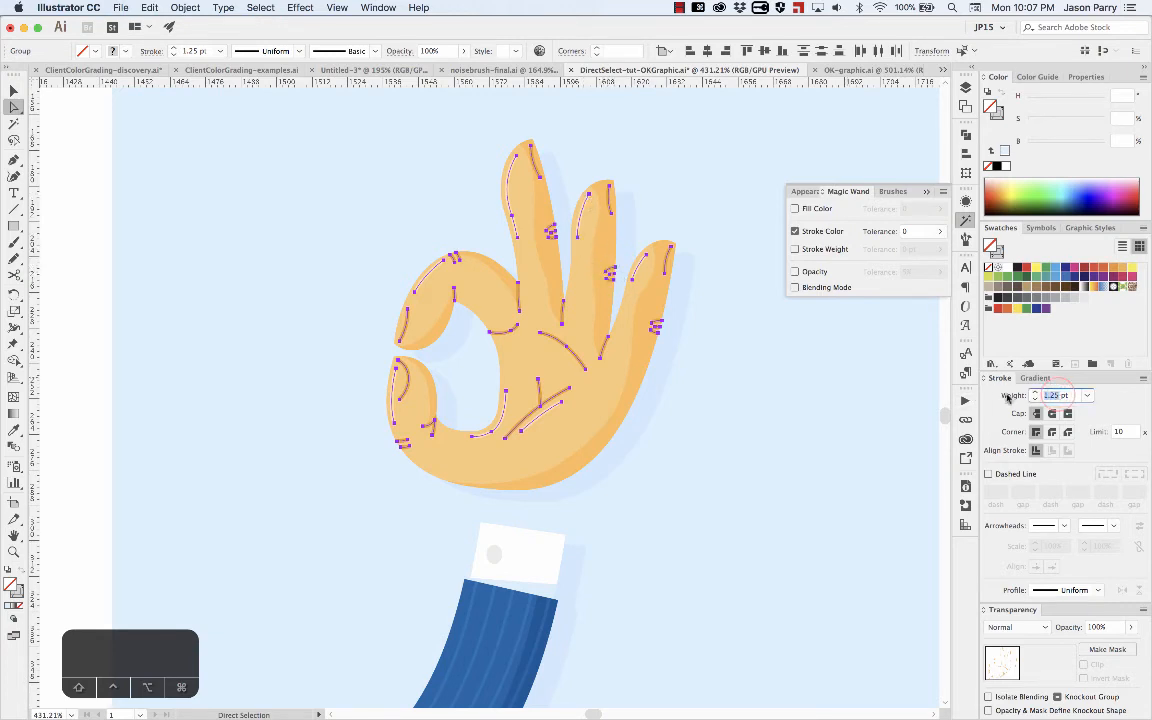
text(.9)
key(Return)
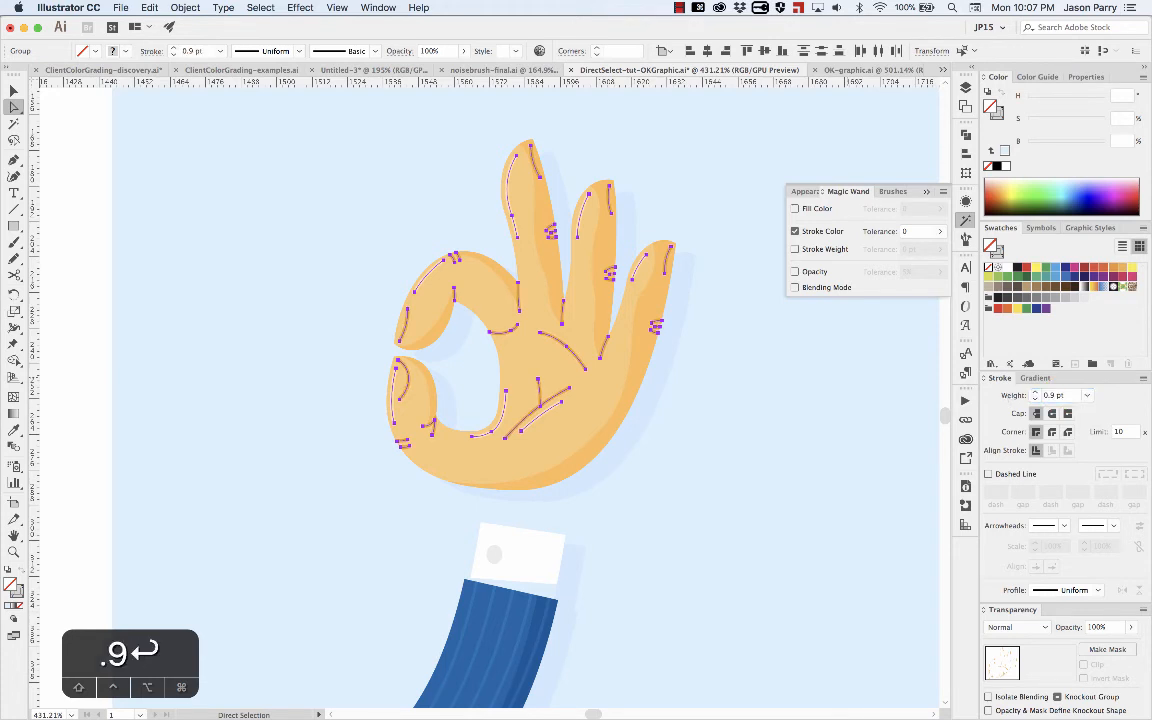
click(643, 355)
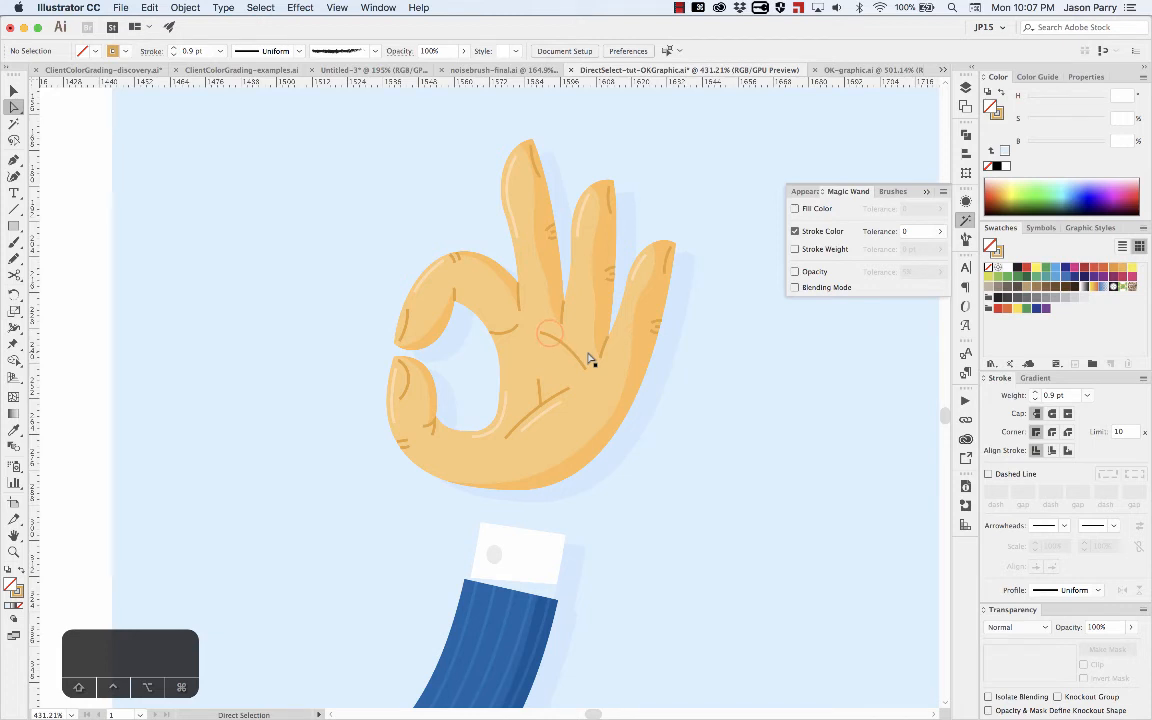
Select the crease-line and highlight-line groups, combine them into one parent group, and deselect.
key(space)
drag(548, 329, 540, 337)
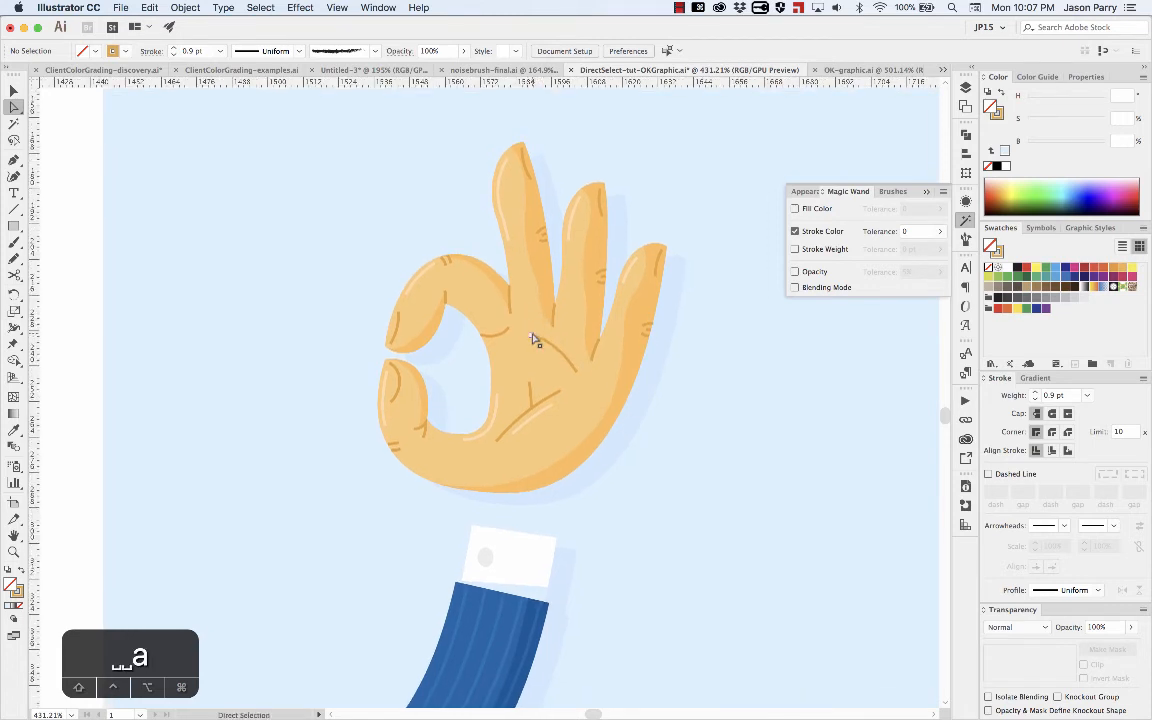
alt+click(537, 333)
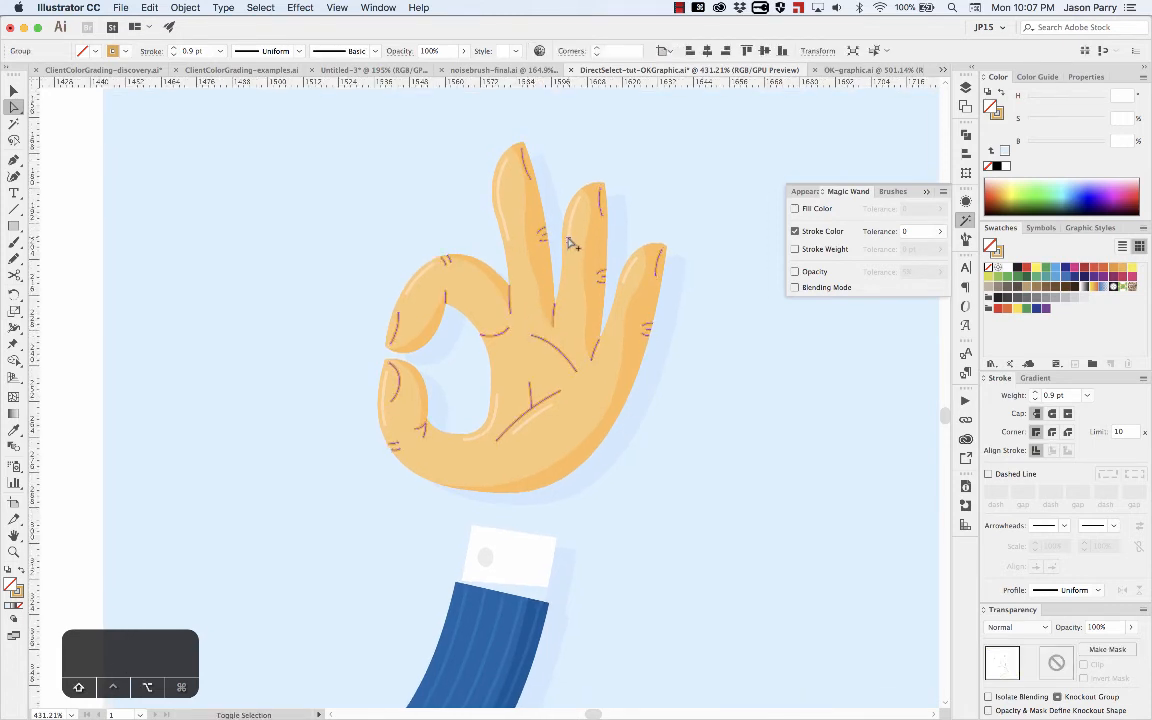
key(super)
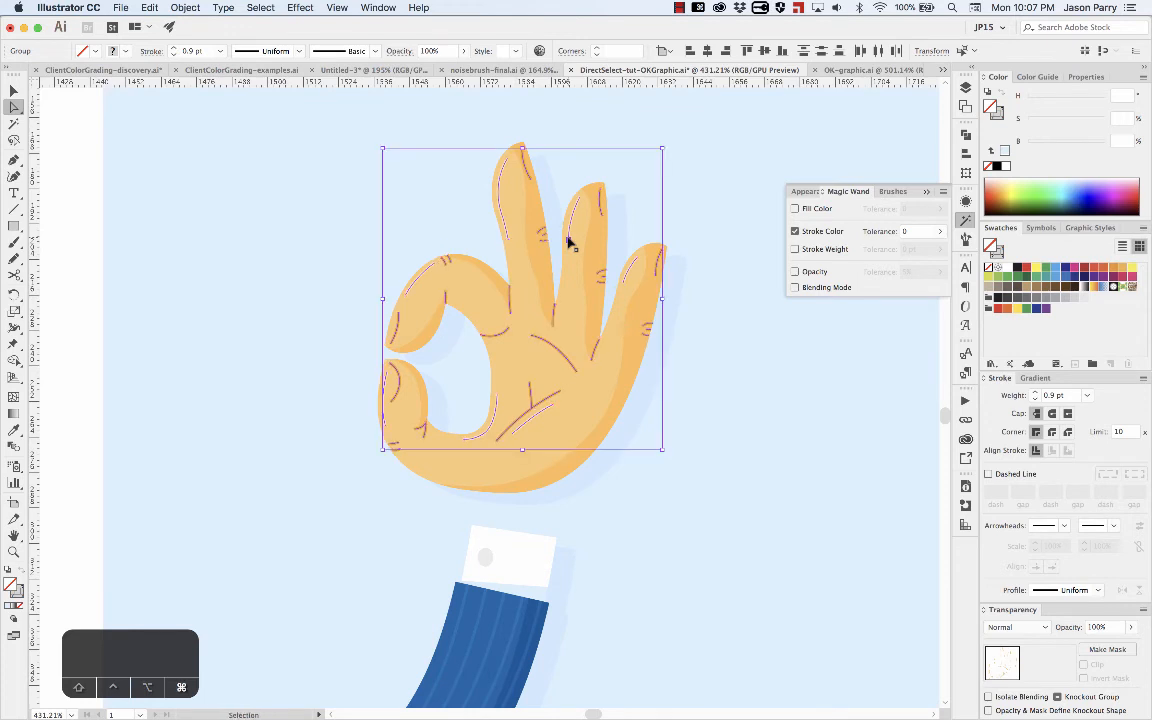
key(shift+super+a)
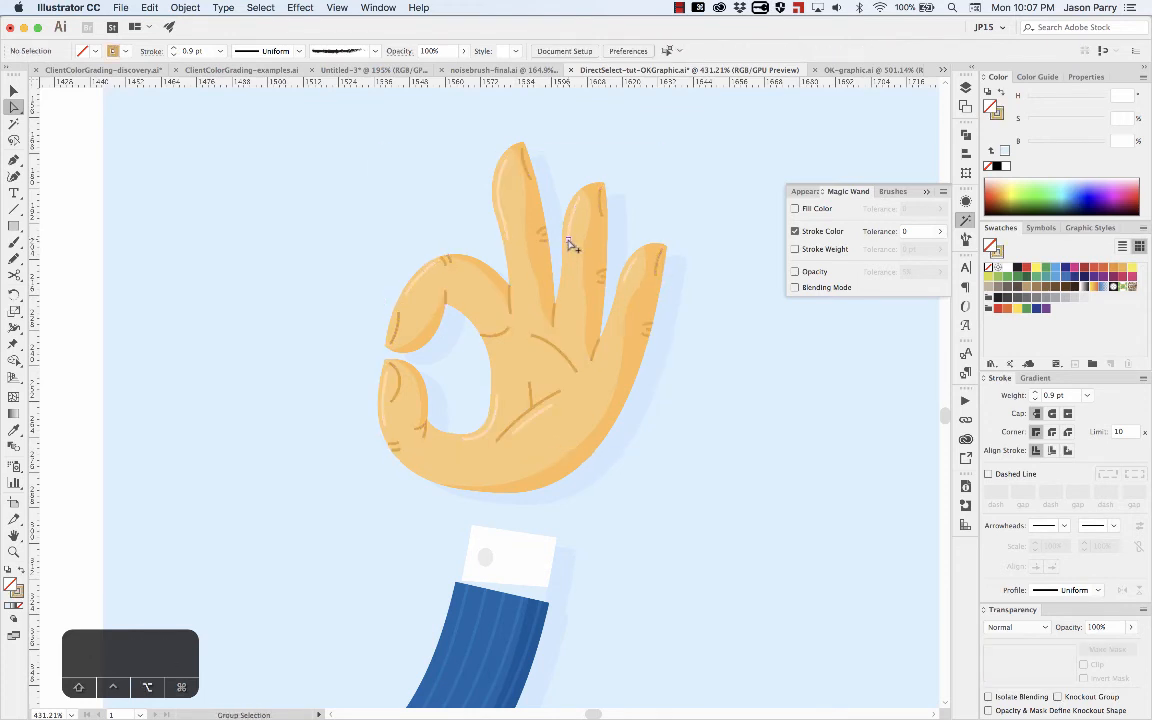
Select the combined crease-and-highlight line group together with the hand's base and shading shapes, and group them.
double_click(573, 247)
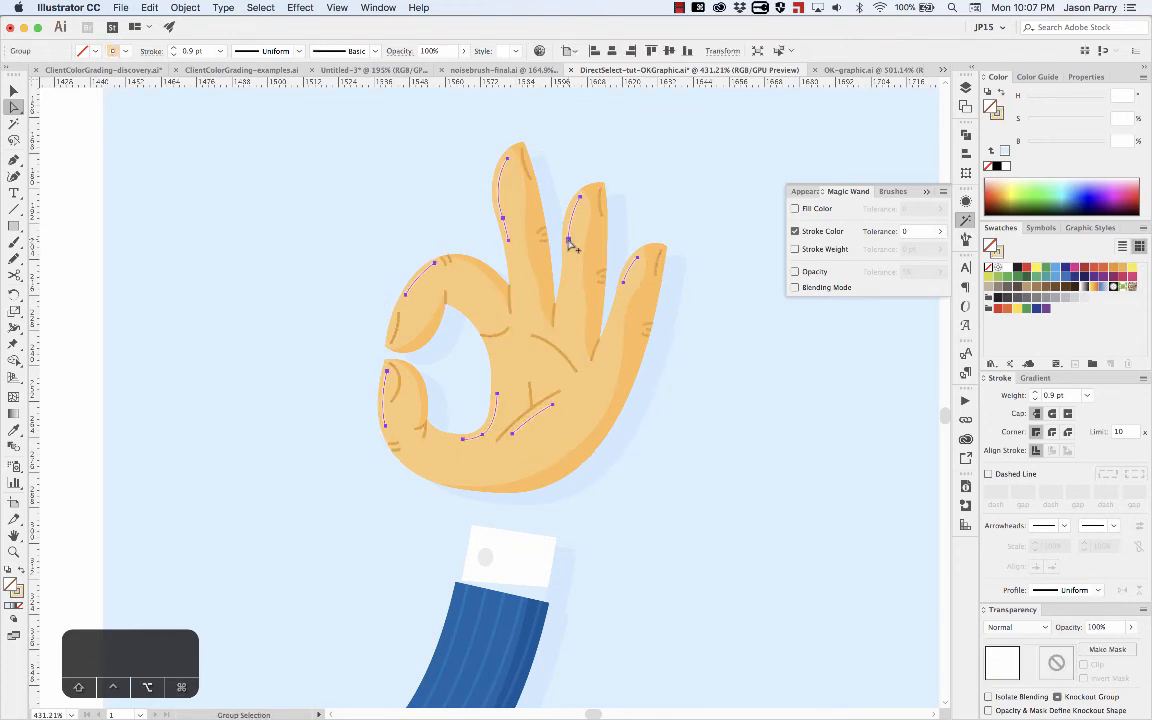
click(573, 247)
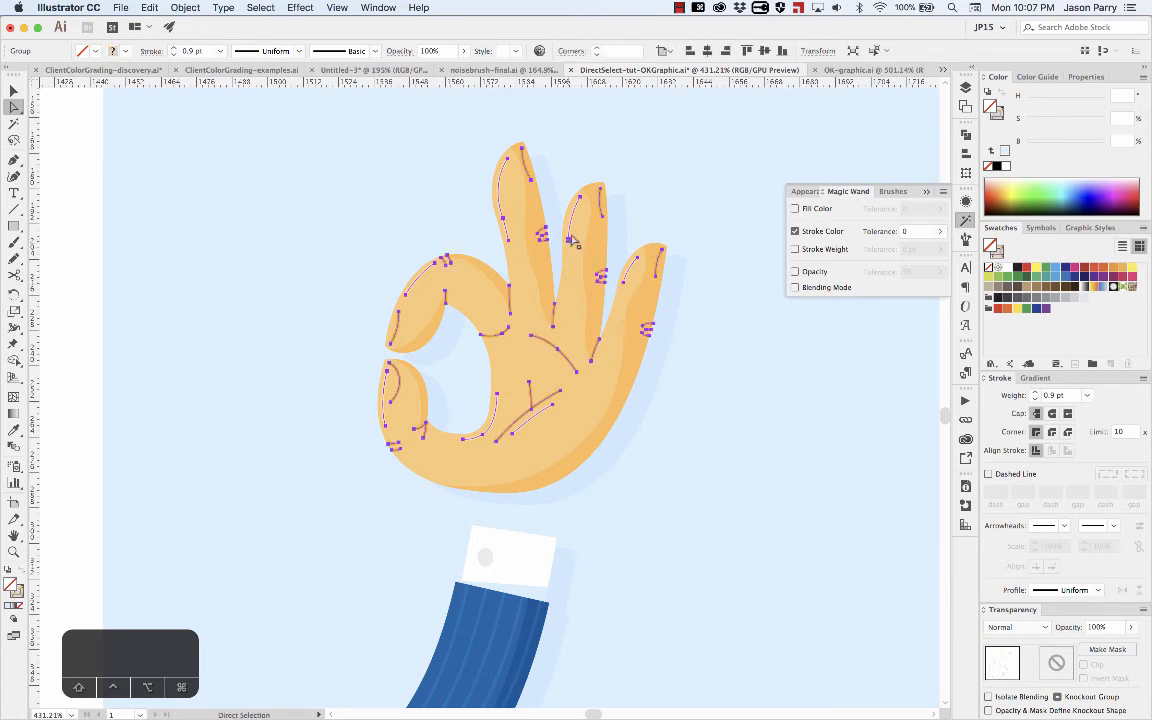
click(571, 282)
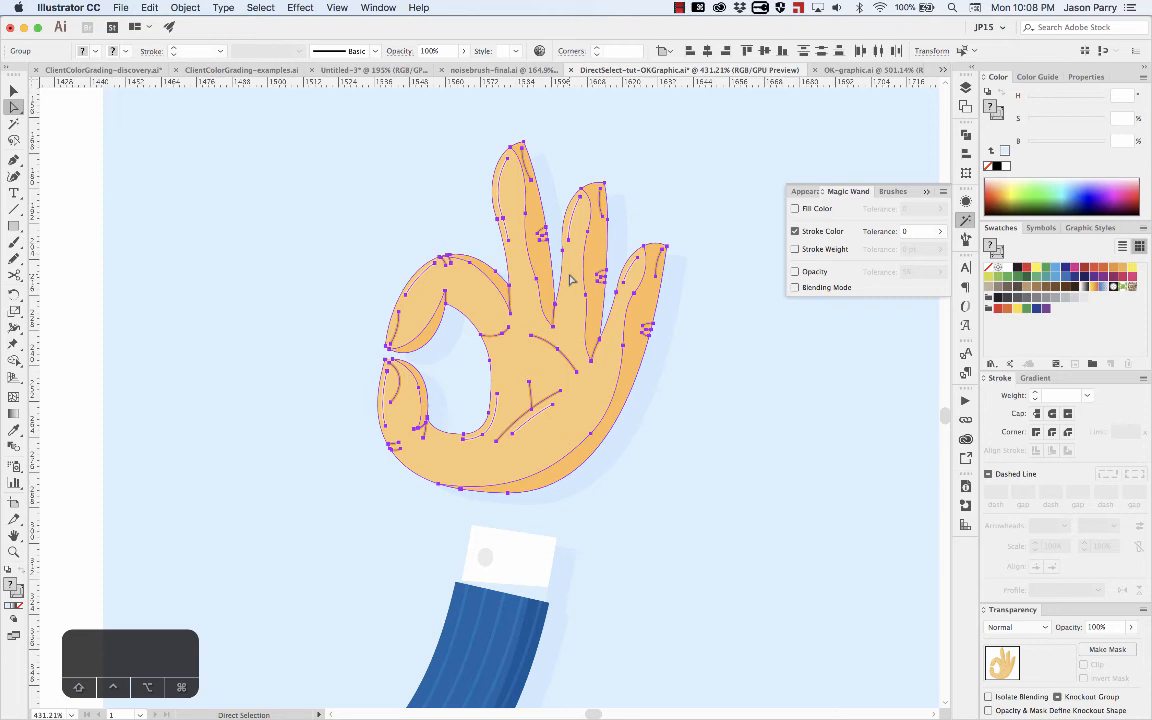
super+click(571, 281)
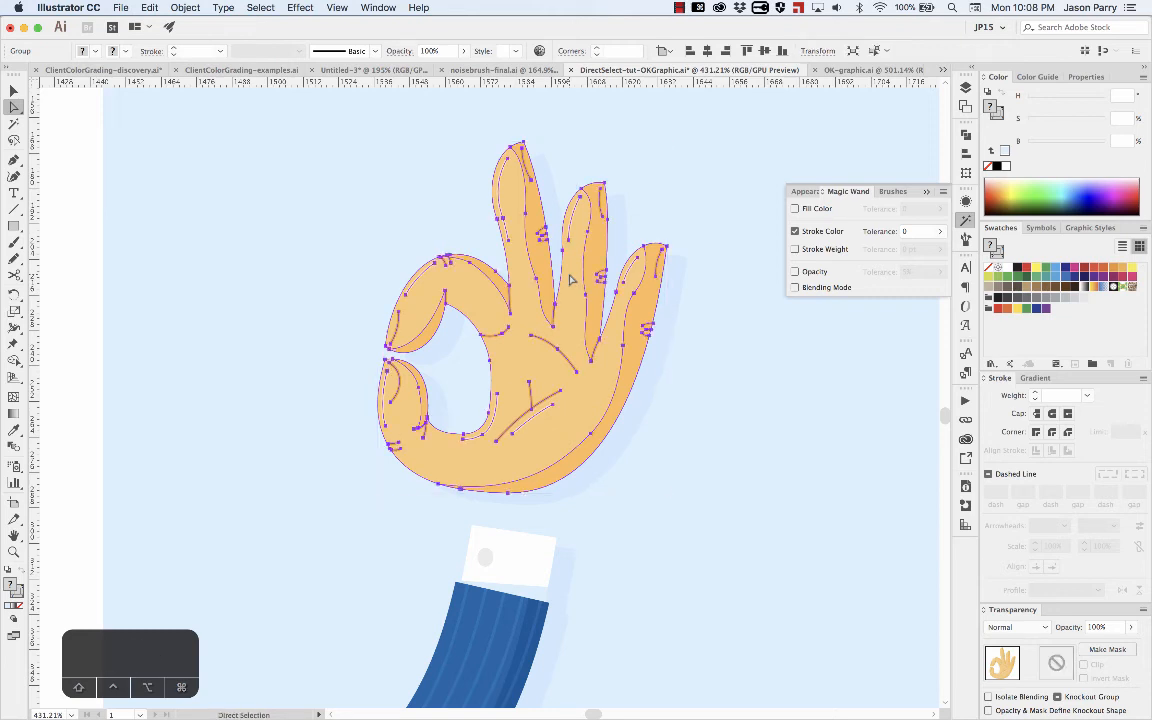
Add the hand's light blue shadow to the selection, group it with the hand, and deselect.
shift+click(672, 334)
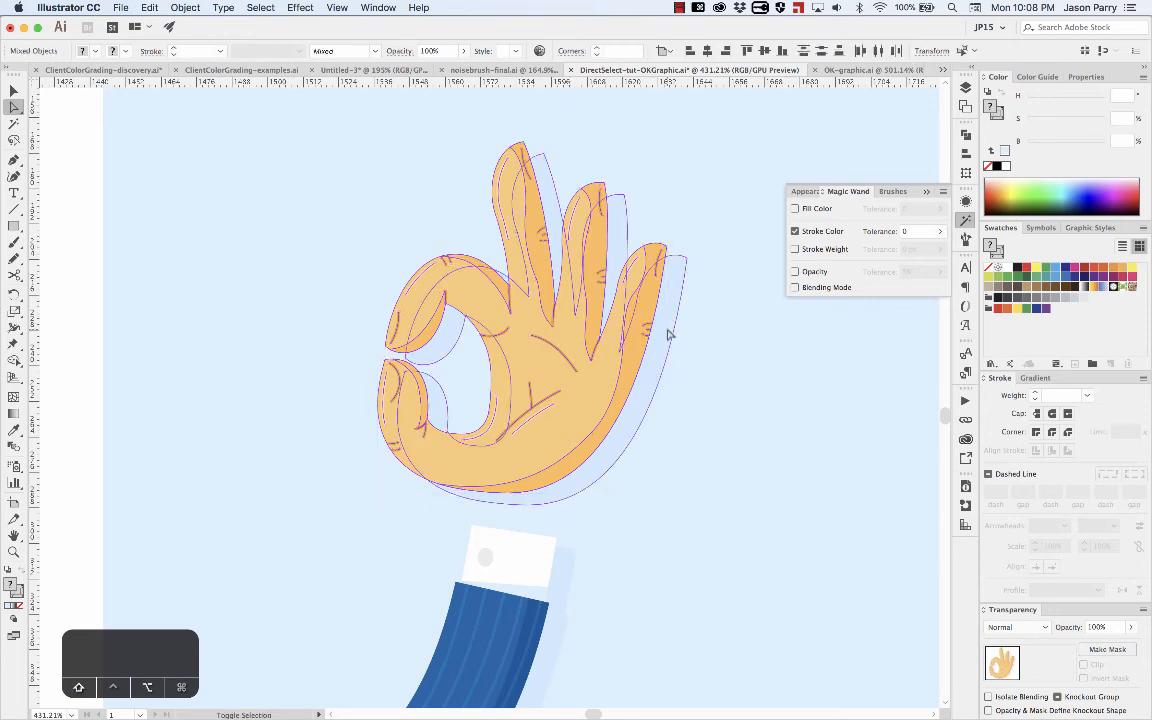
key(super+g)
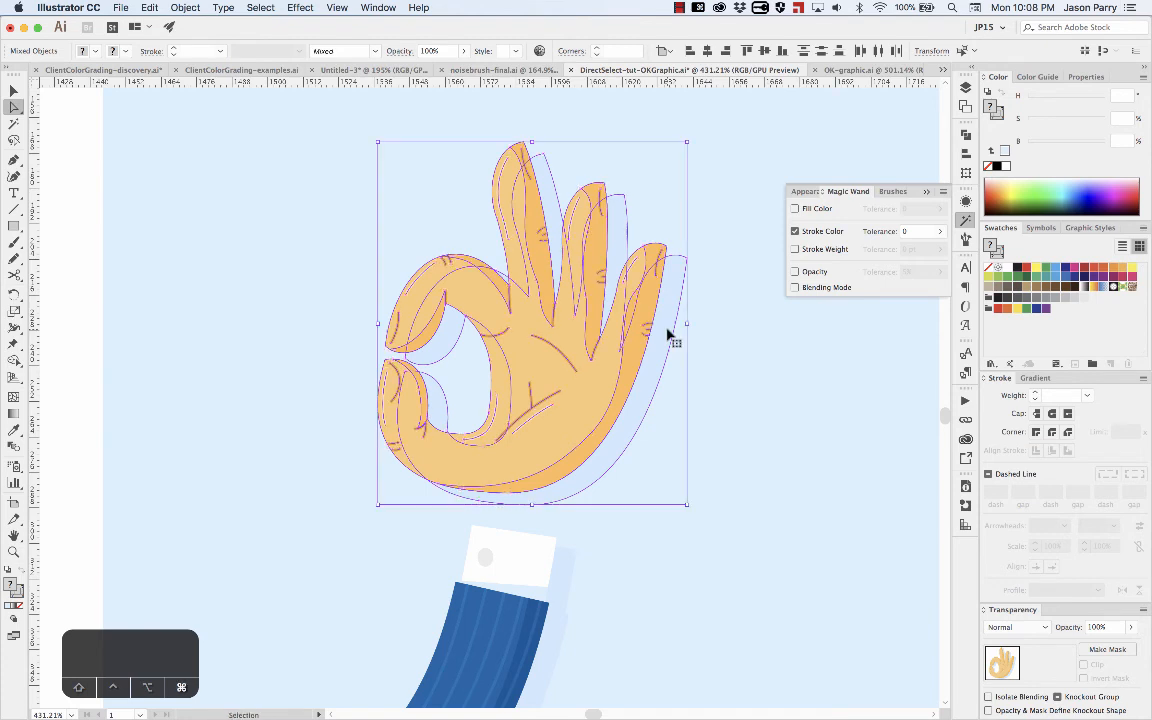
key(shift+super+a)
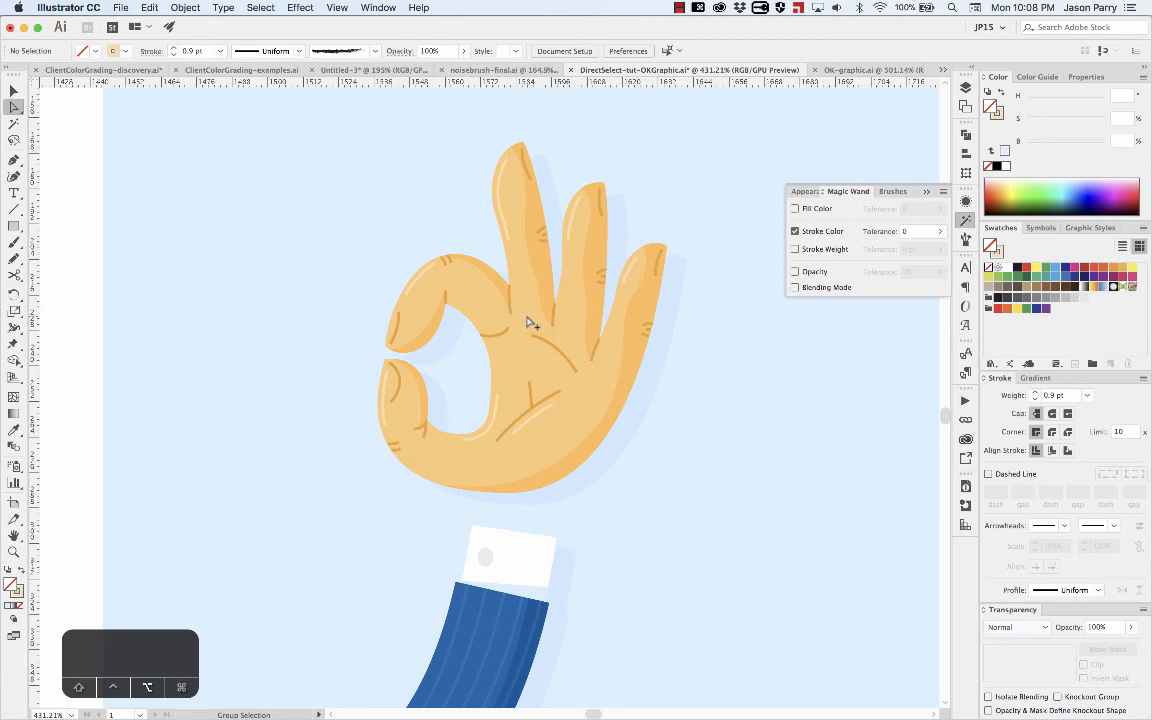
Select the whole hand group with Group Selection, try transforming it with the Rotate and Scale tools, and undo the changes.
click(530, 323)
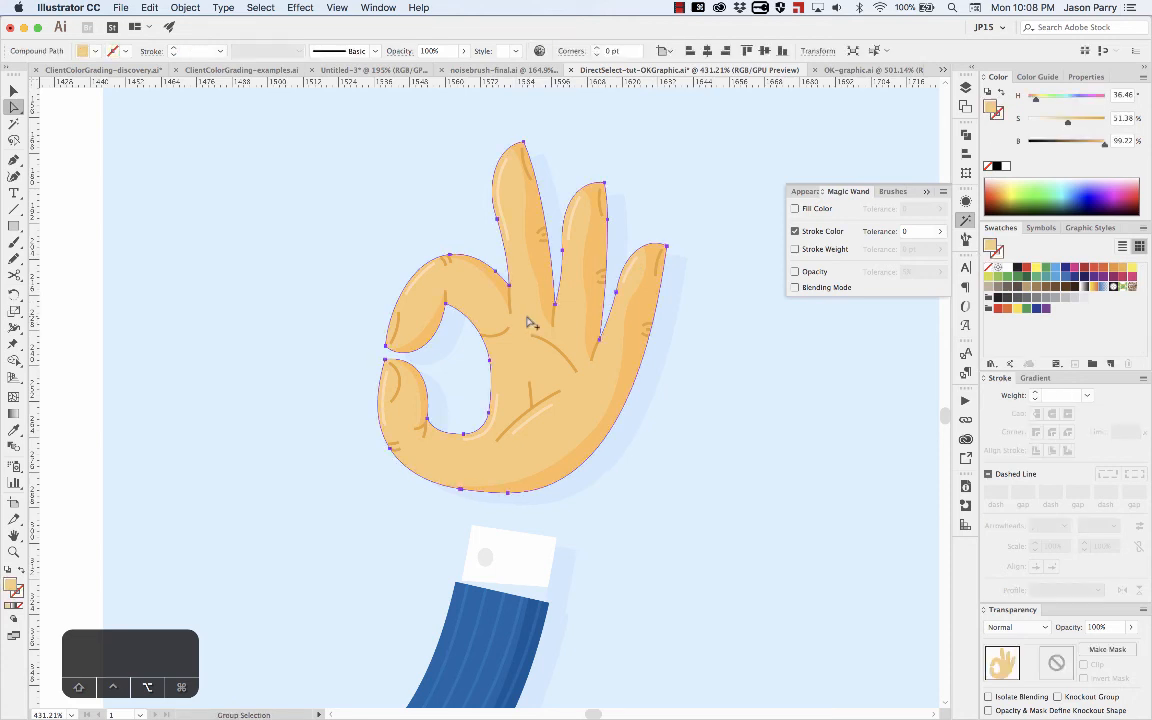
click(530, 323)
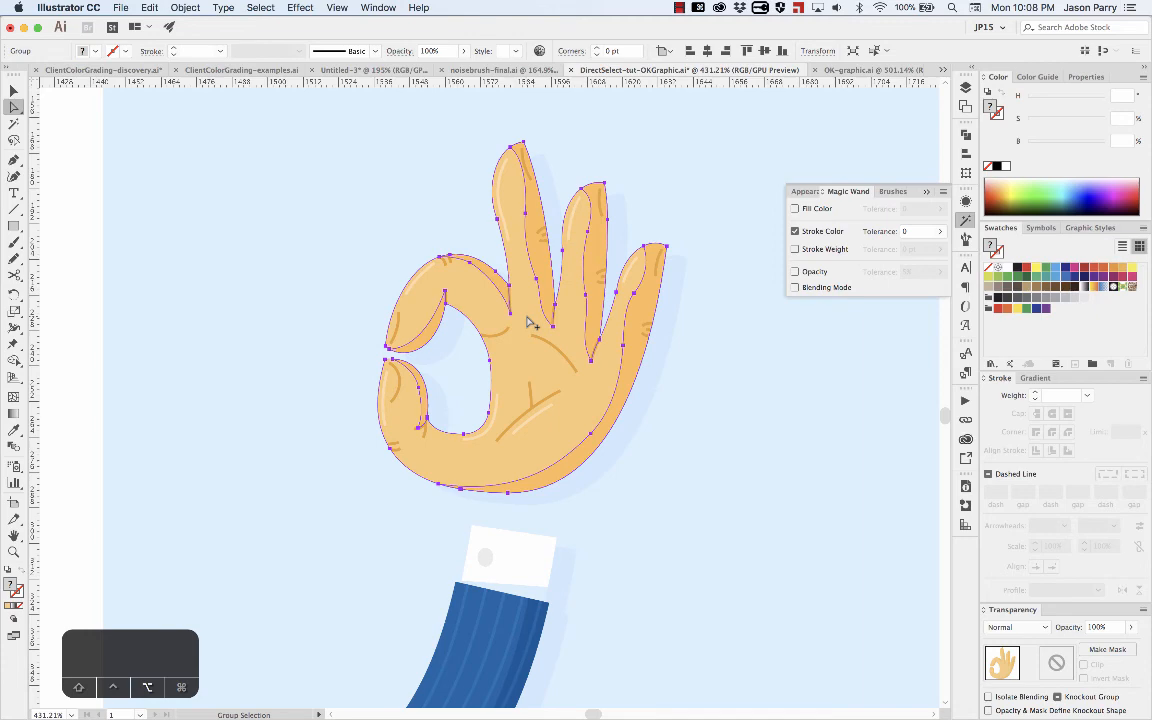
click(530, 323)
drag(530, 323, 590, 312)
key(r)
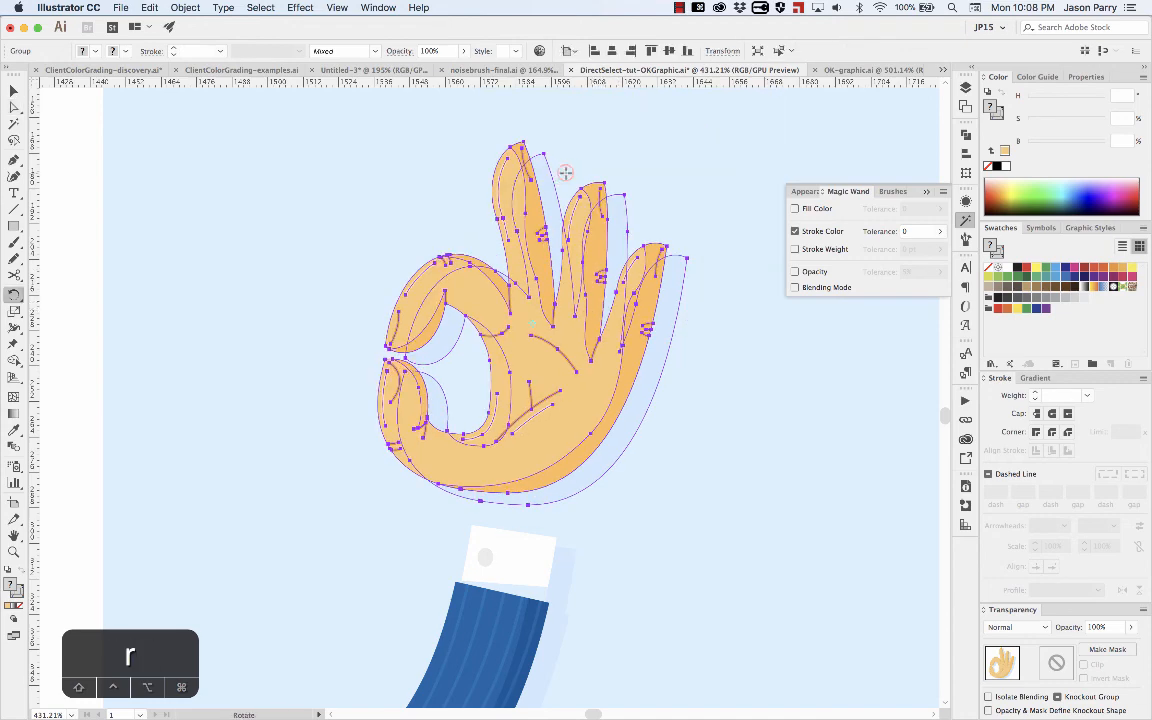
drag(566, 172, 621, 187)
key(s)
key(super+shift+a)
key(super+0)
key(super+z)
key(super+z)
key(super+z)
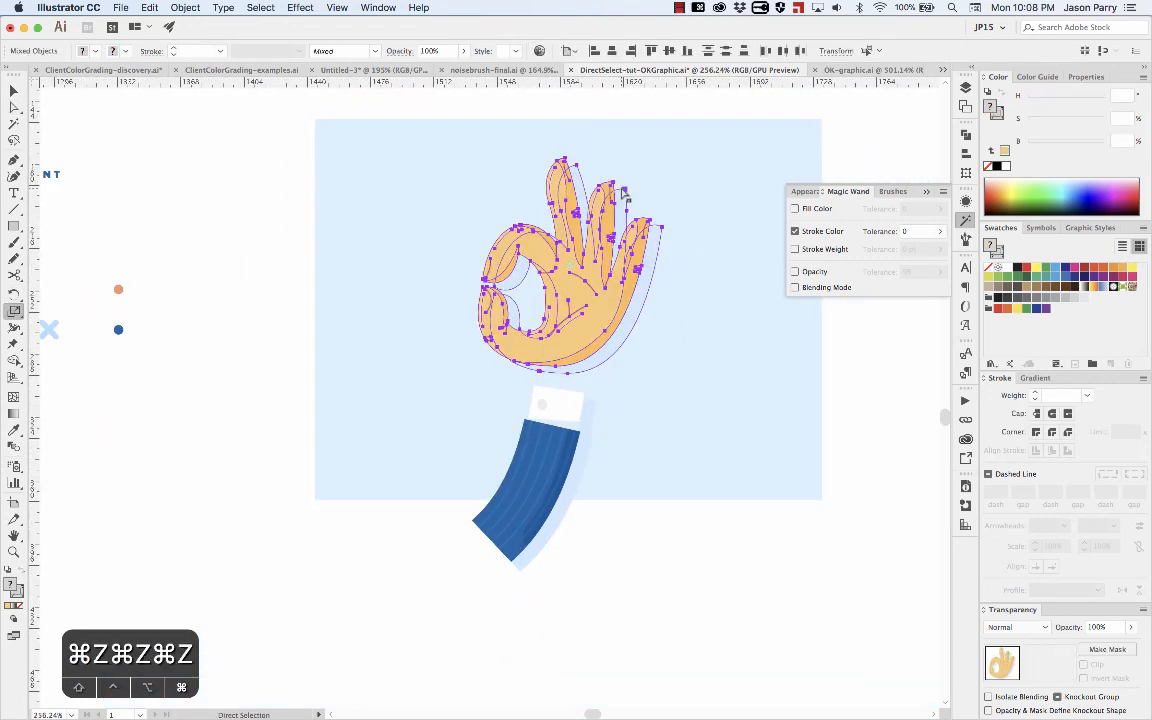
Step up through the nested groups with Group Selection from the hand to the entire hand-and-sleeve artwork, and deselect.
key(super+plus)
mouse_move(621, 187)
mouse_down()
mouse_move(621, 219)
mouse_move(617, 206)
mouse_up()
key(a)
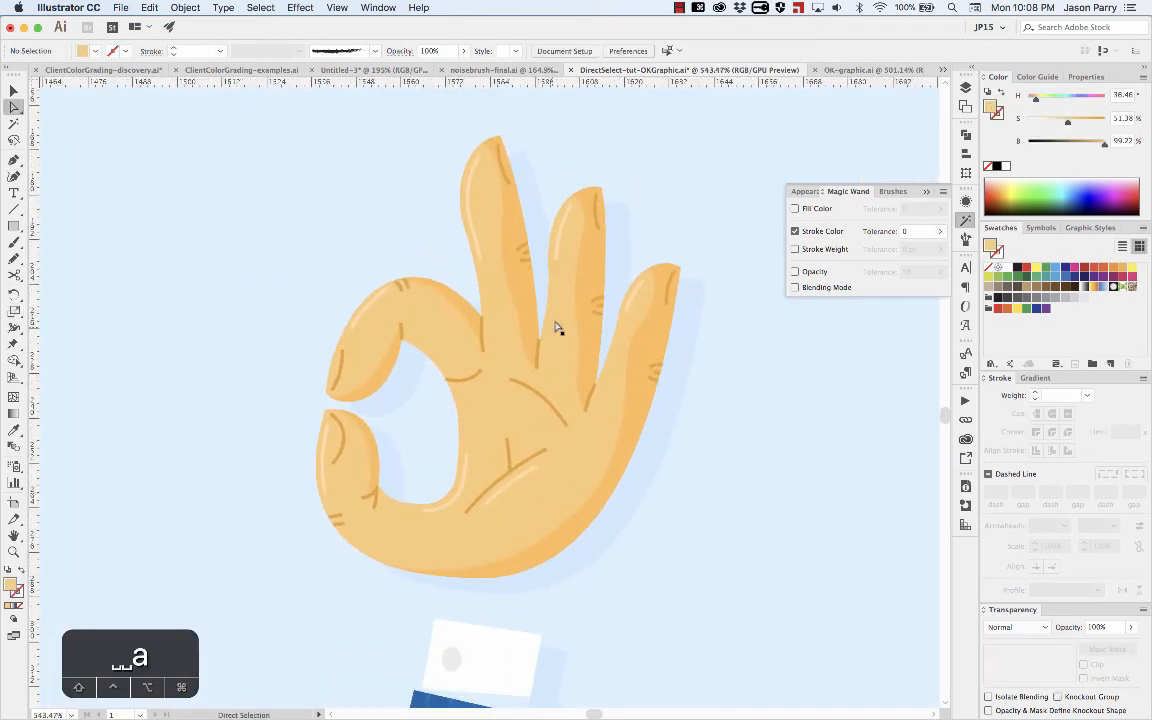
alt+click(560, 308)
alt+click(558, 312)
alt+click(558, 313)
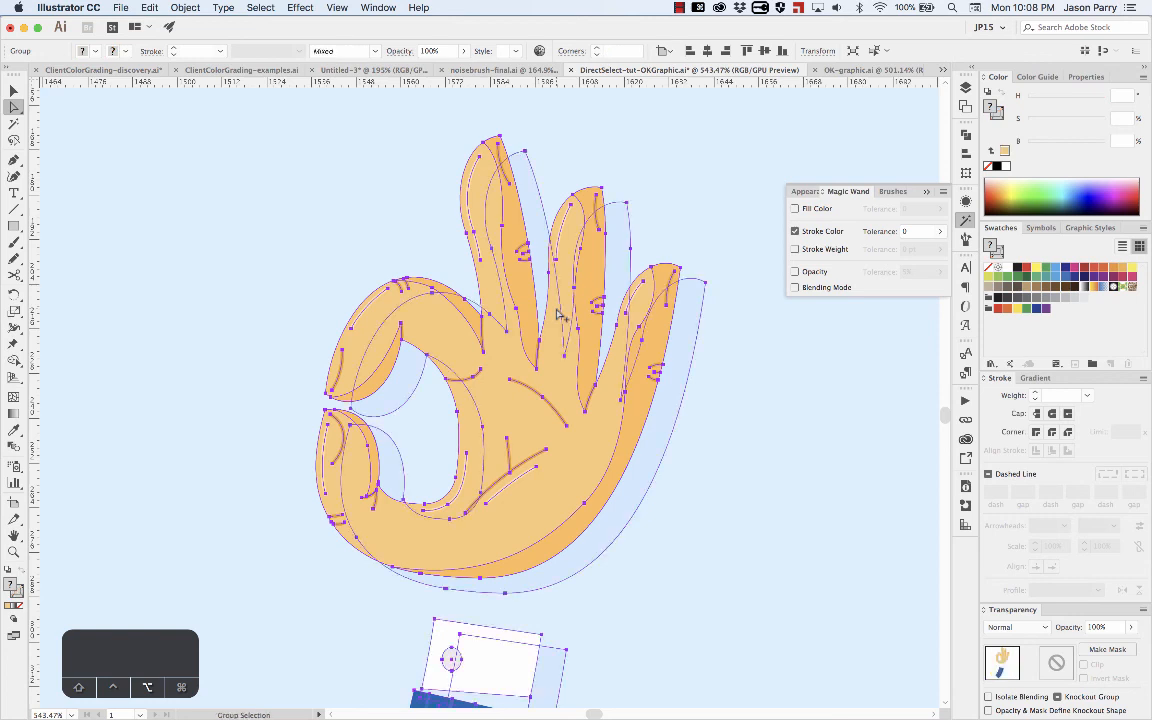
key(super+shift+a)
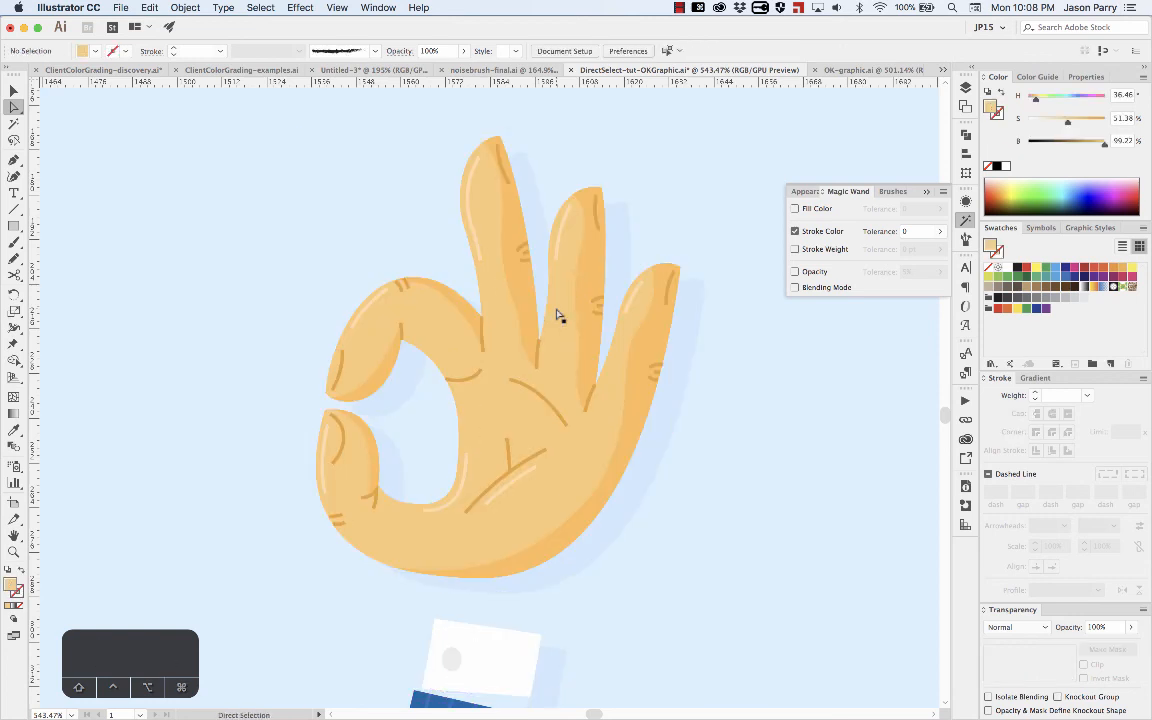